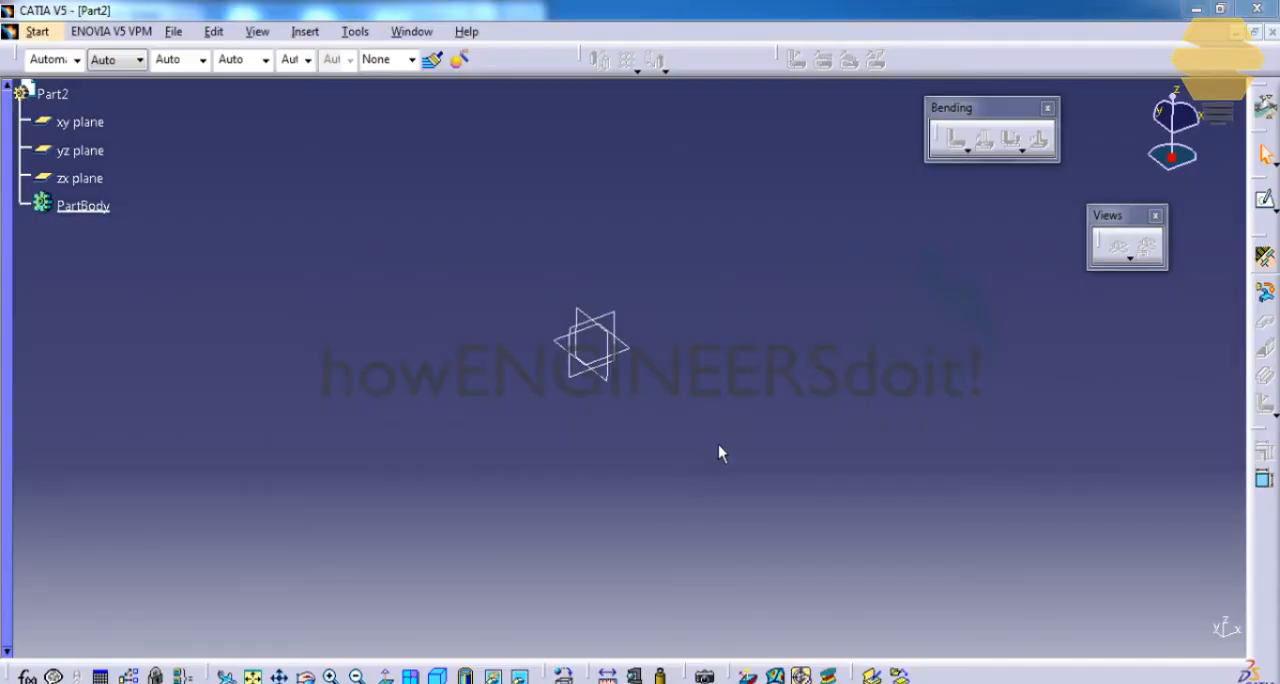
Define the sheet metal parameters with a thickness of 1 mm and a default bend radius of 2 mm.
{"action": "left_click", "coordinate": [1264, 288]}
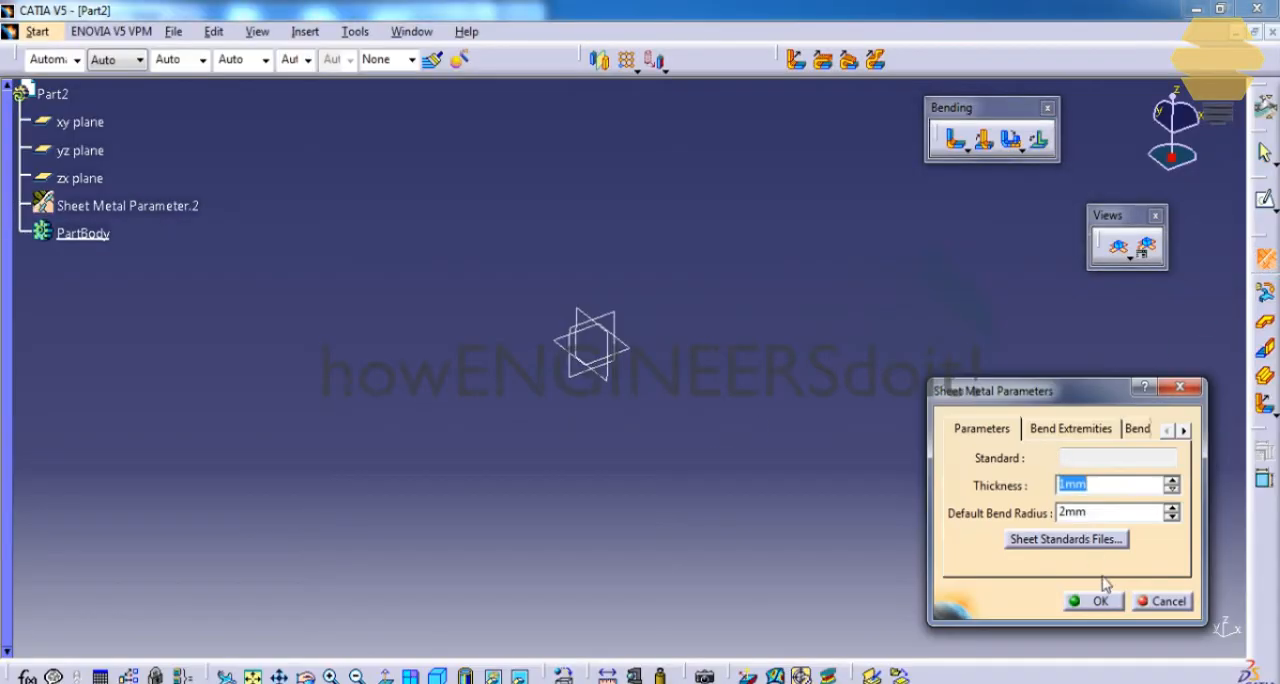
{"action": "left_click", "coordinate": [1100, 603]}
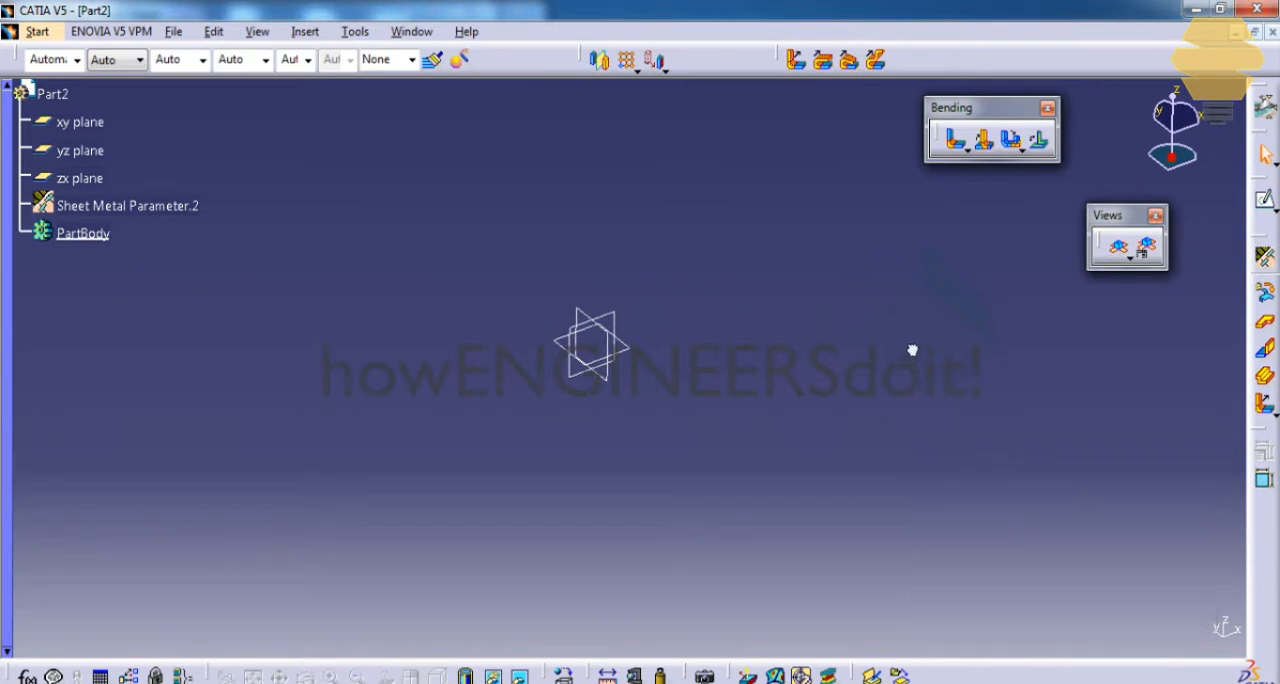
Sketch a rectangle on the xy plane with its upper edge on the horizontal axis and create a wall from it.
{"action": "left_click", "coordinate": [645, 348]}
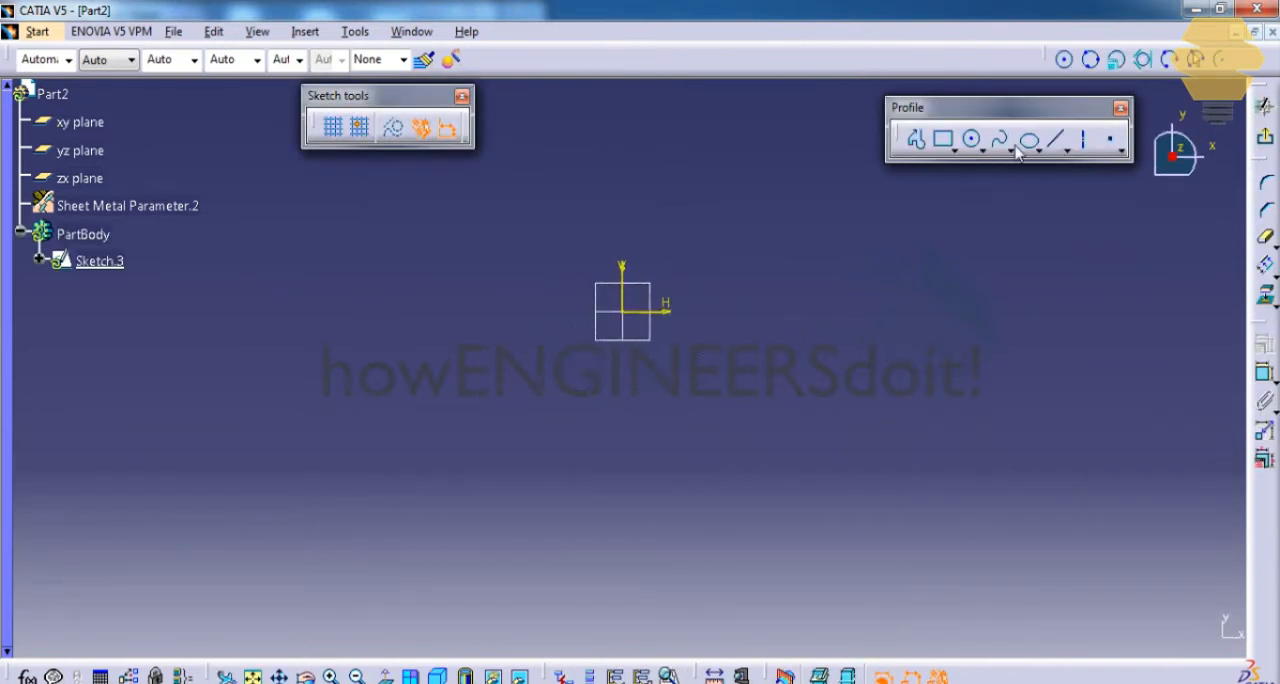
{"action": "left_click", "coordinate": [946, 142]}
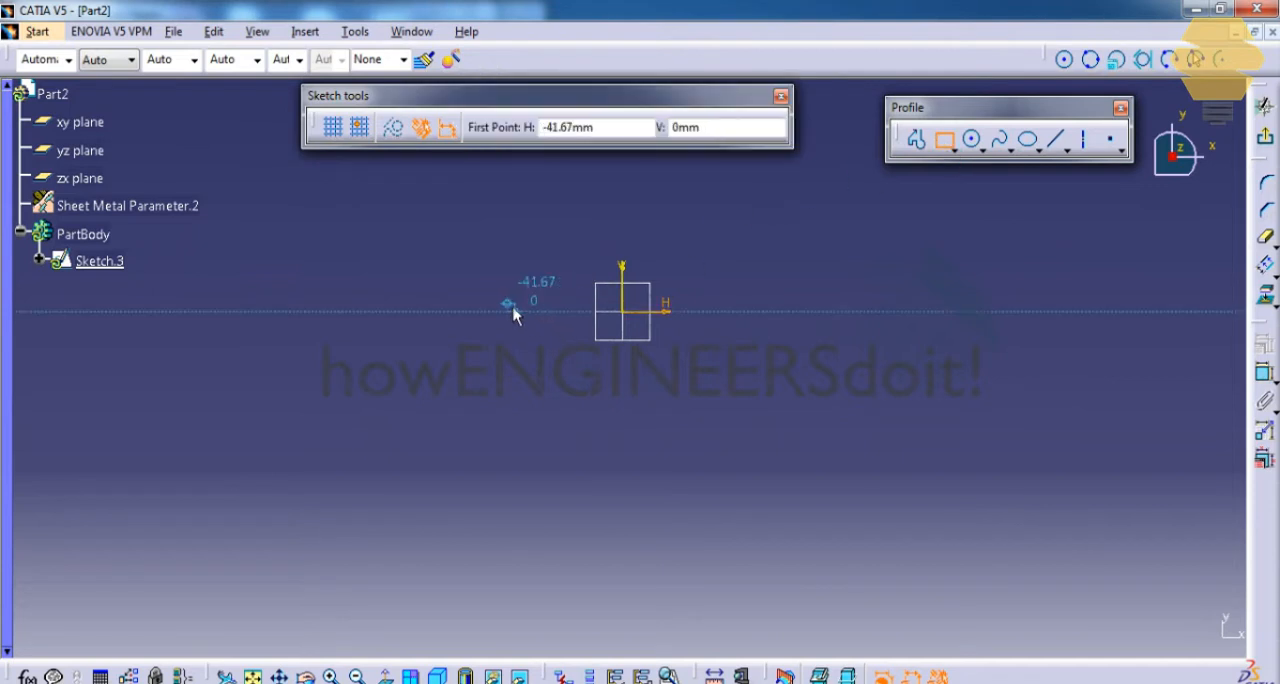
{"action": "left_click", "coordinate": [472, 312]}
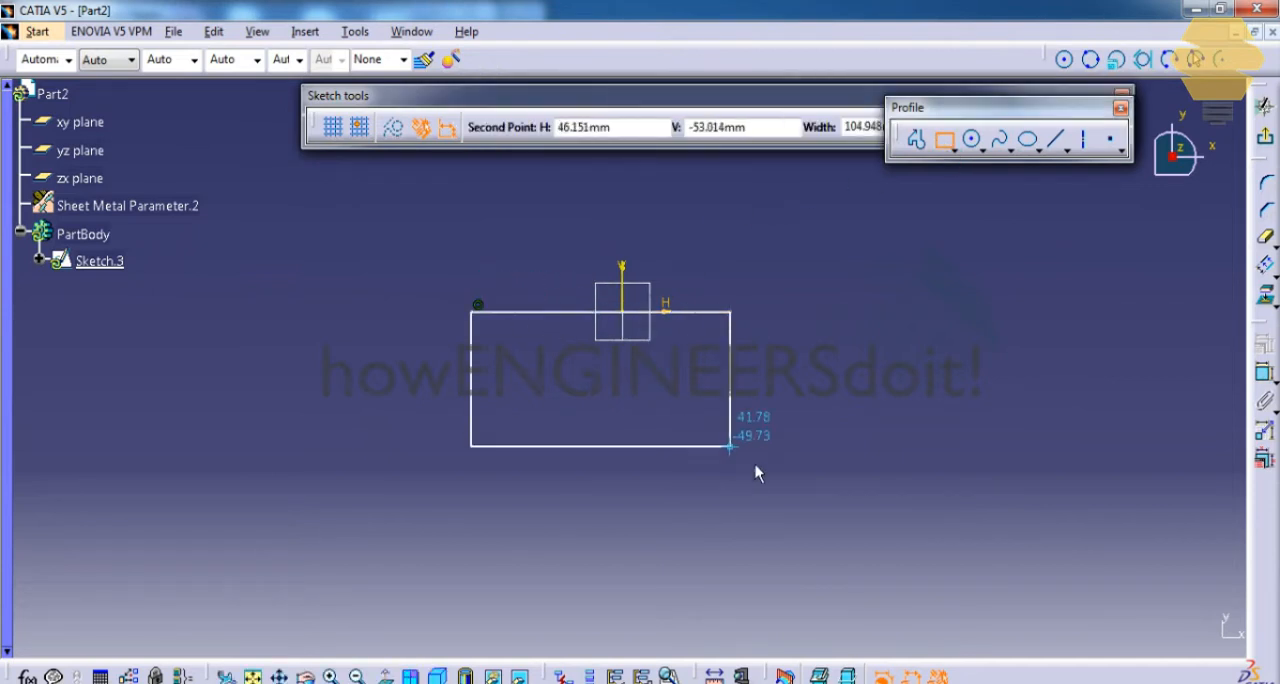
{"action": "left_click", "coordinate": [758, 520]}
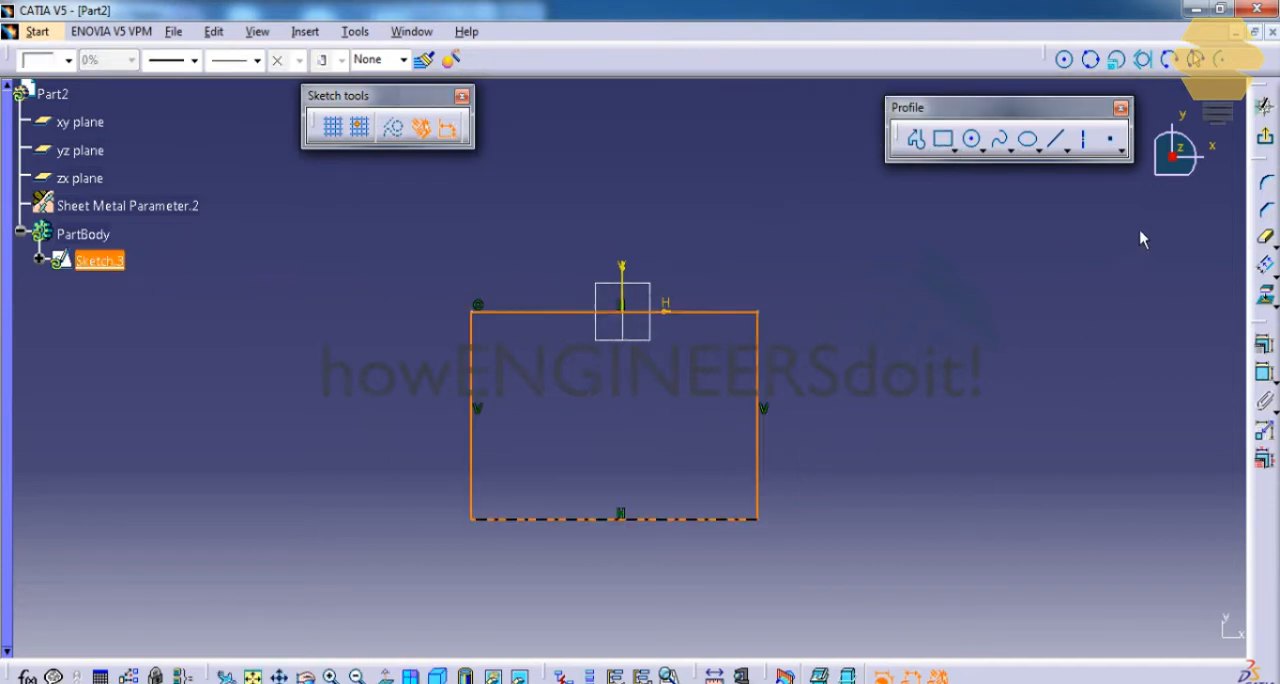
{"action": "left_click", "coordinate": [1265, 142]}
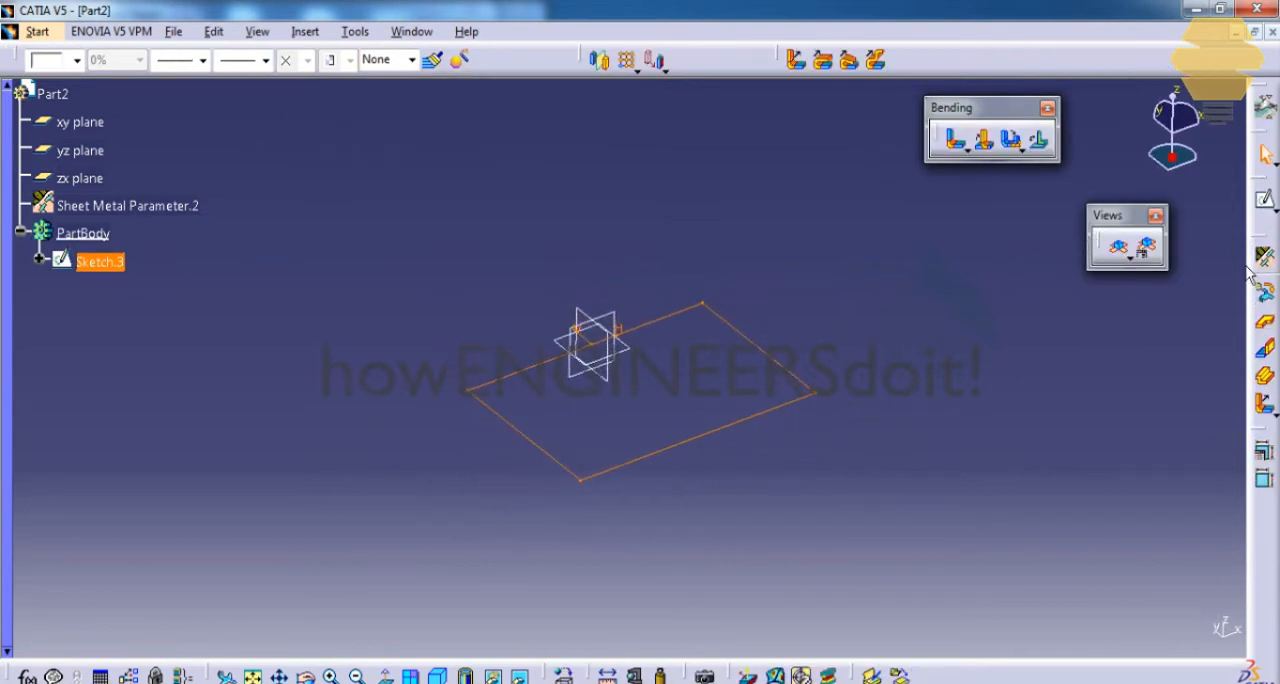
{"action": "left_click", "coordinate": [1264, 322]}
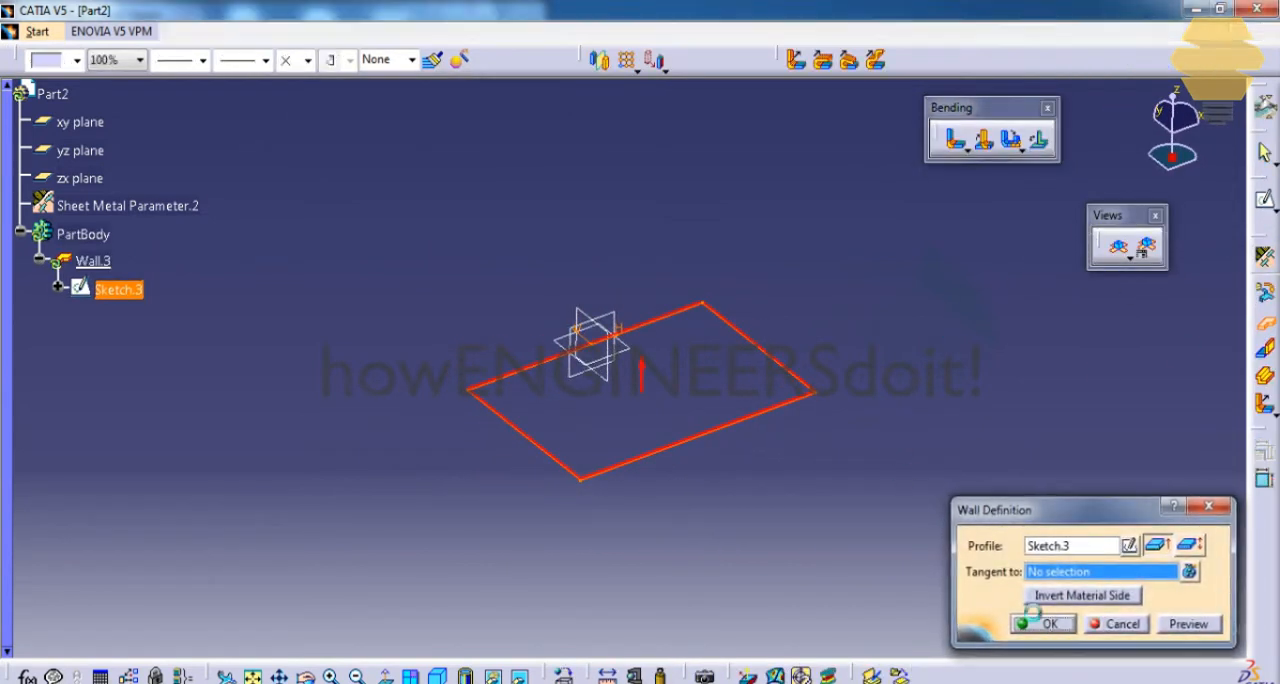
{"action": "left_click", "coordinate": [1035, 617]}
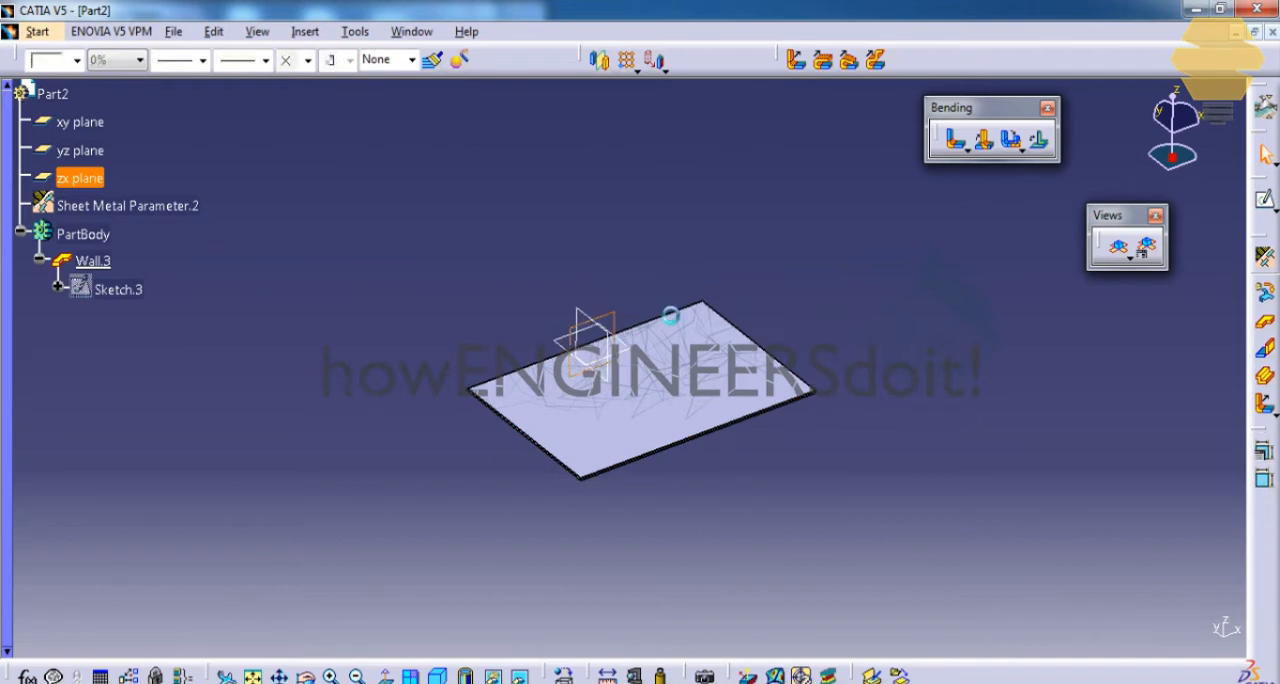
Sketch a rectangle about 85 mm wide on the zx plane, just above the horizontal wall, and create a vertical wall from it.
{"action": "left_click", "coordinate": [1265, 199]}
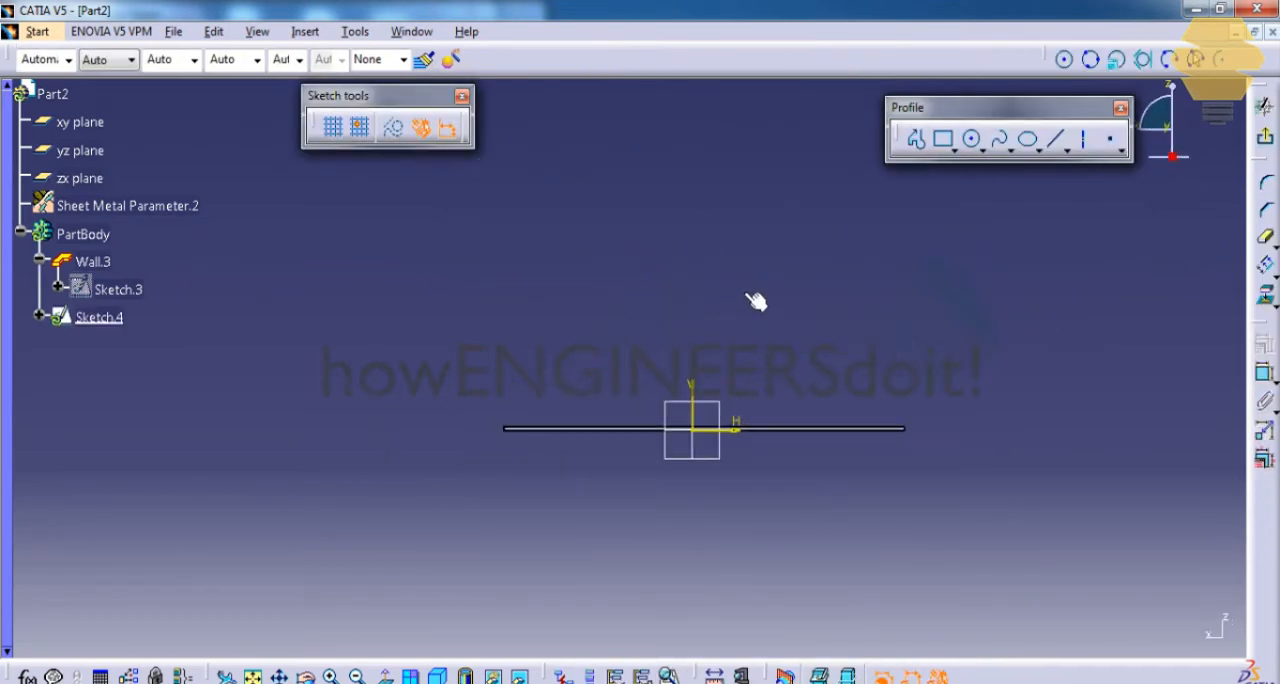
{"action": "left_click", "coordinate": [943, 139]}
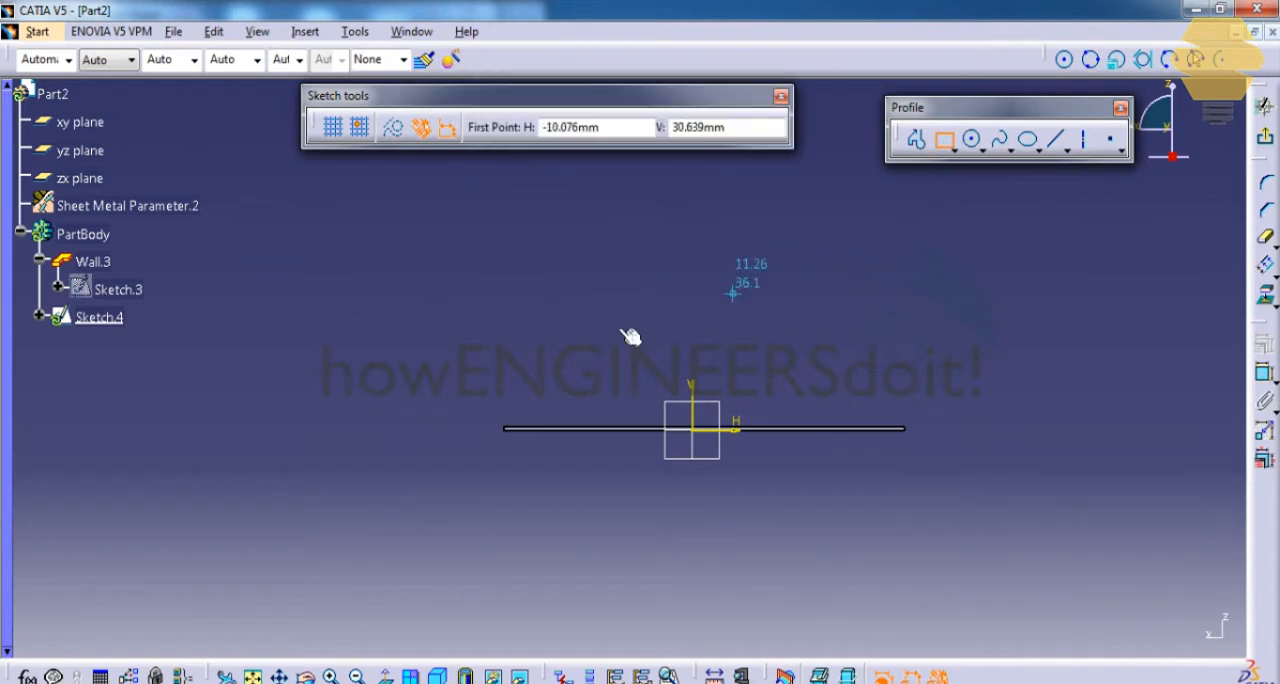
{"action": "left_click", "coordinate": [537, 184]}
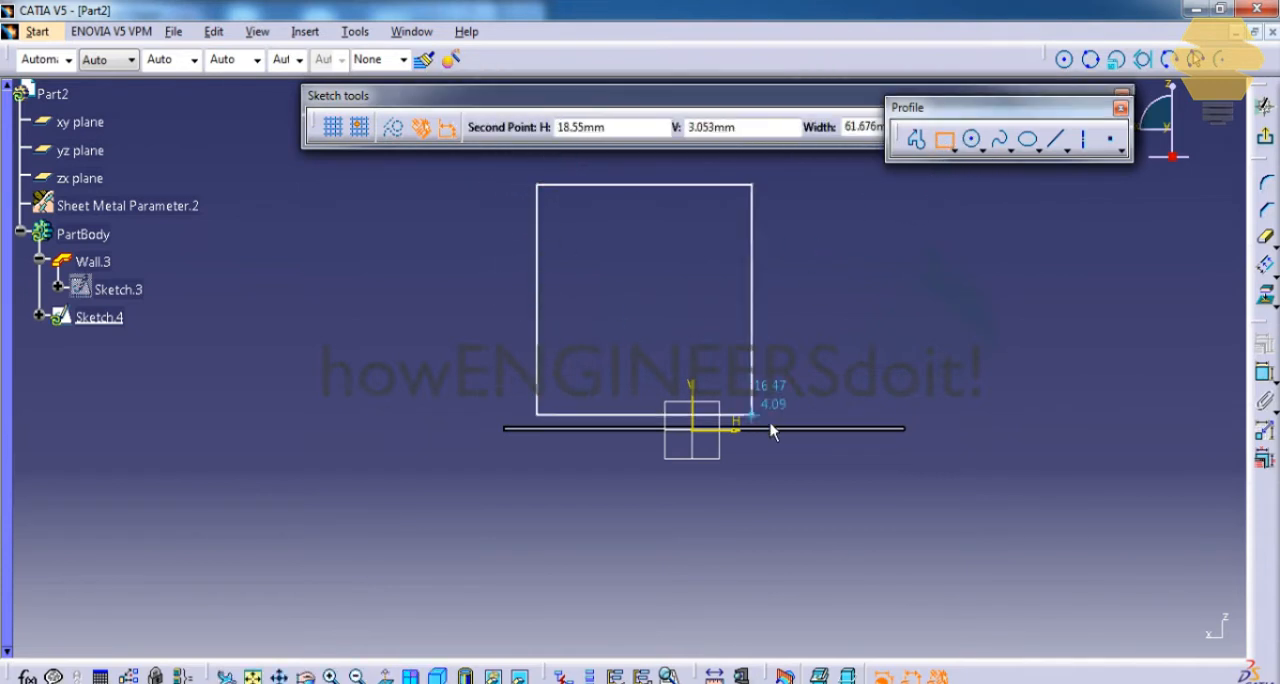
{"action": "middle_click_drag", "start_coordinate": [819, 416], "coordinate": [855, 328], "text": "ctrl"}
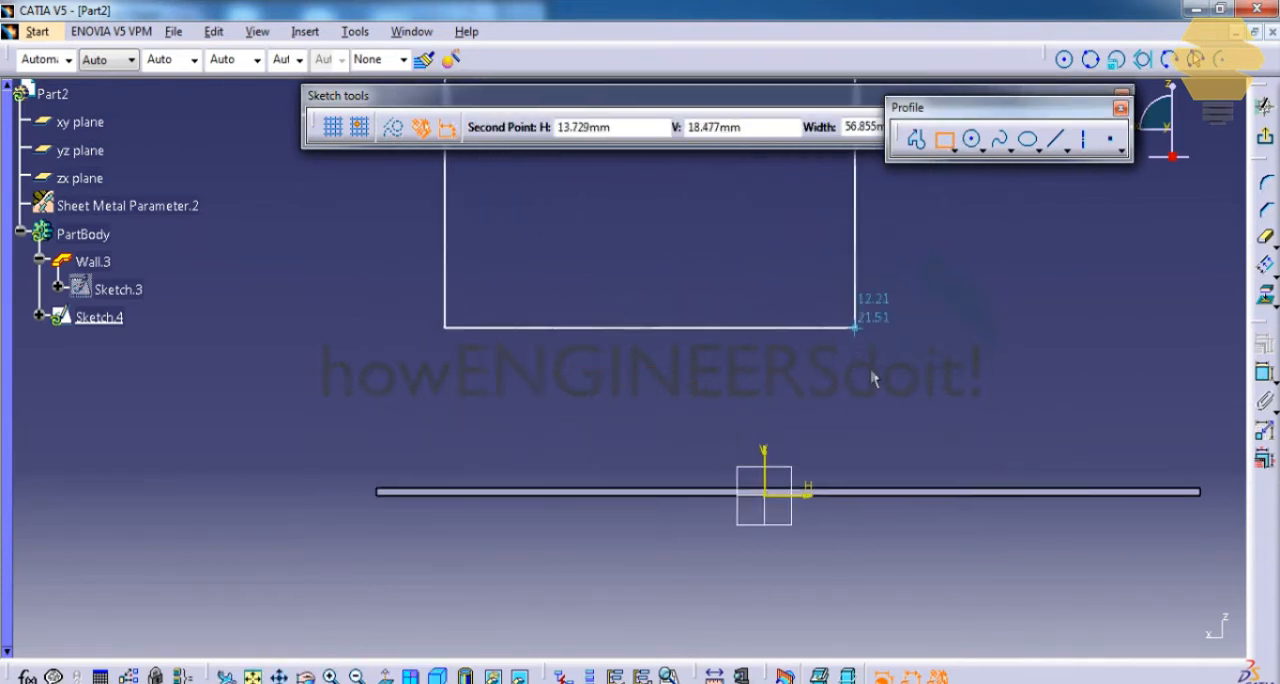
{"action": "left_click", "coordinate": [1077, 481]}
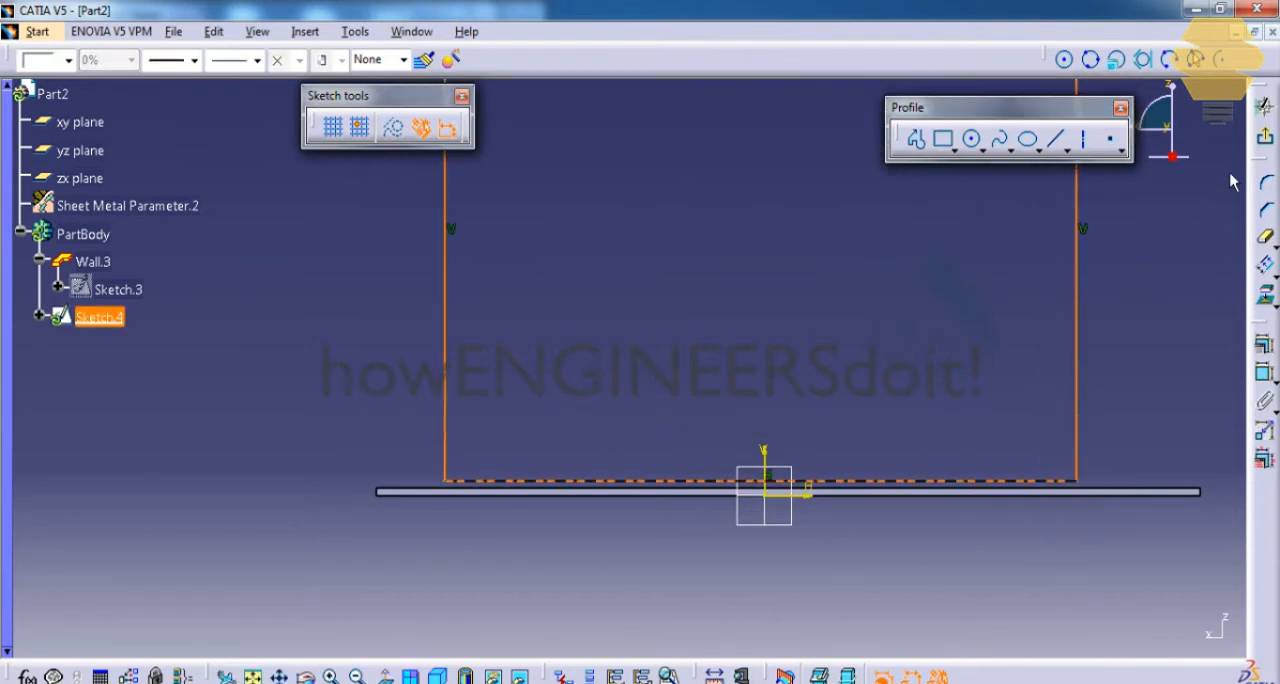
{"action": "left_click", "coordinate": [1265, 140]}
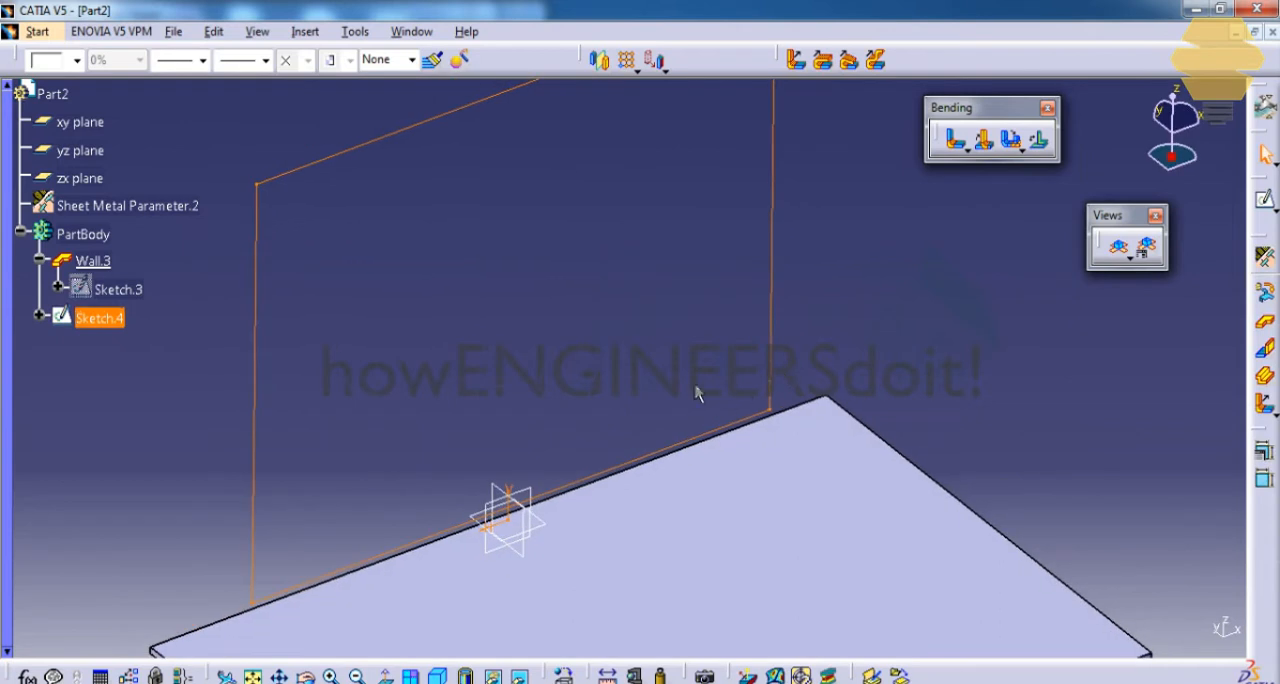
{"action": "left_click", "coordinate": [1265, 324]}
{"action": "left_click", "coordinate": [974, 620]}
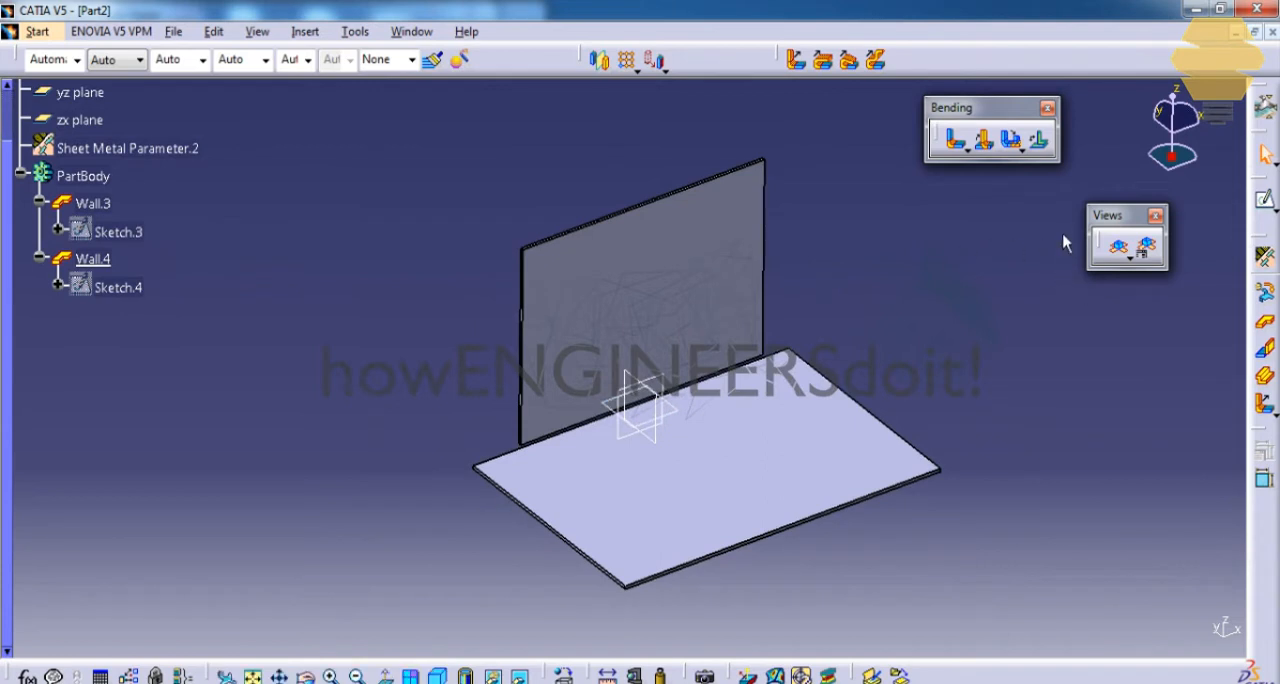
Set up a bend with the vertical wall as first support and the horizontal wall as second, and preview it.
{"action": "left_click", "coordinate": [955, 141]}
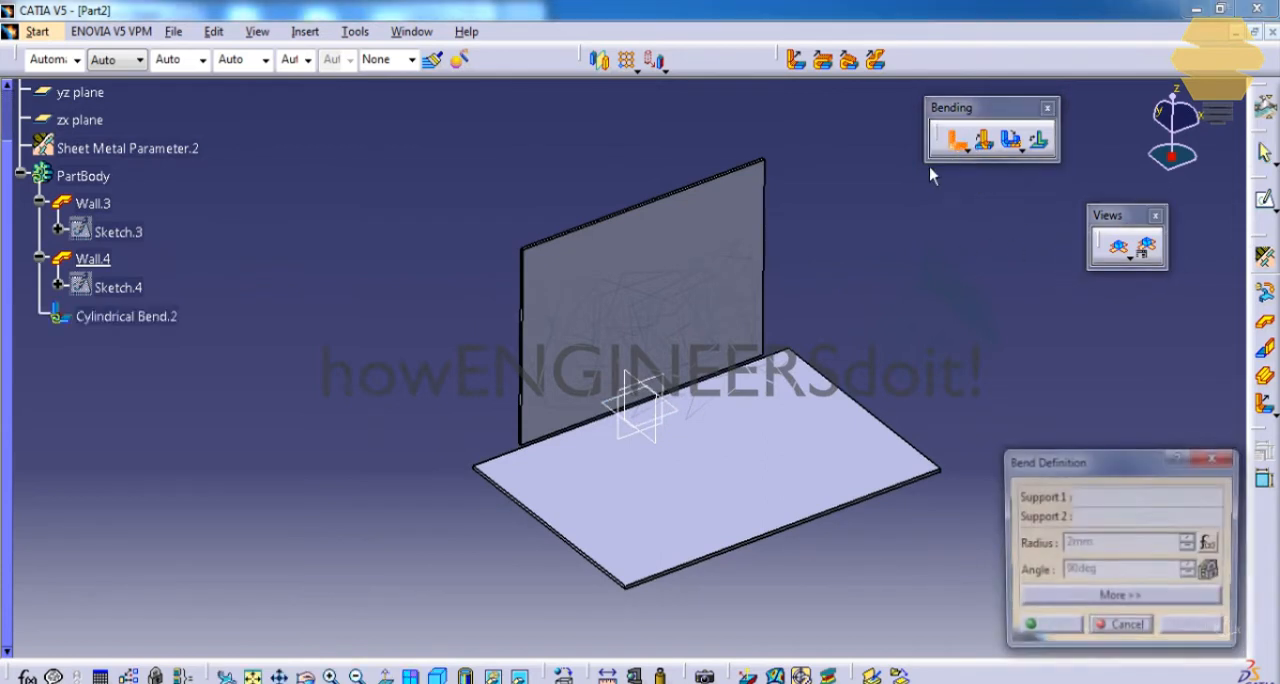
{"action": "left_click", "coordinate": [707, 348]}
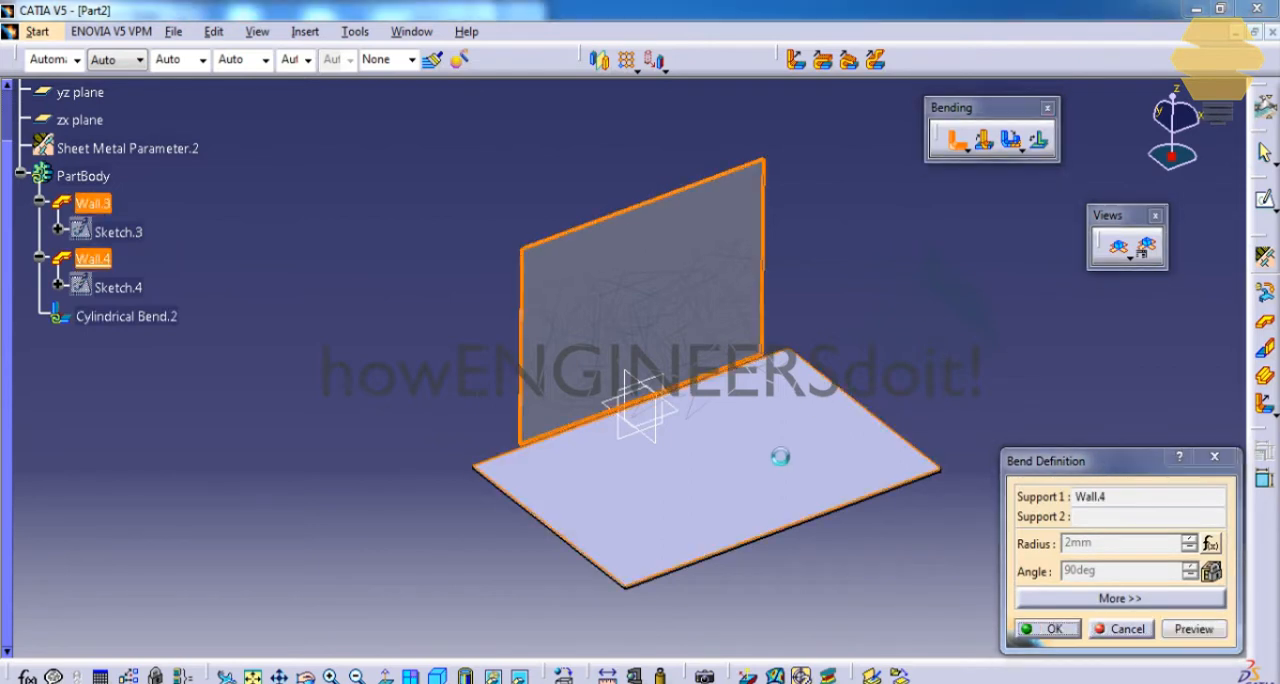
{"action": "left_click", "coordinate": [771, 531]}
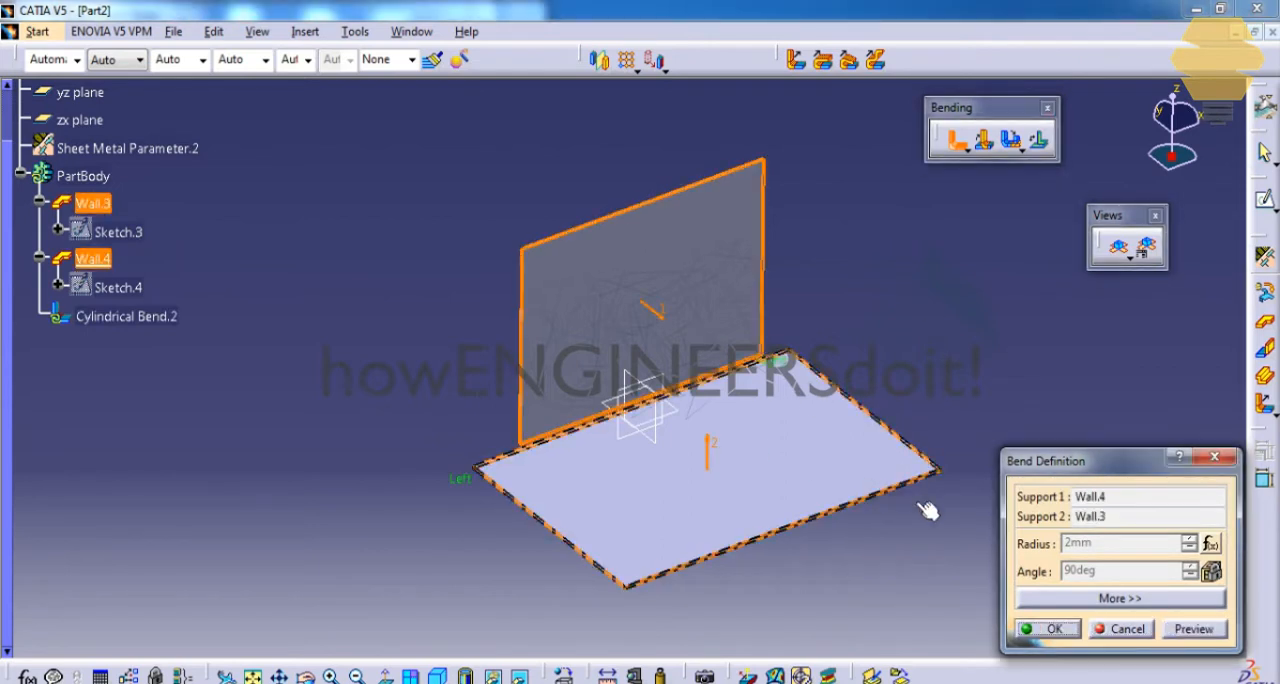
{"action": "left_click", "coordinate": [1202, 636]}
{"action": "mouse_move", "coordinate": [748, 449]}
{"action": "middle_mouse_down"}
{"action": "mouse_move", "coordinate": [792, 405]}
{"action": "mouse_move", "coordinate": [718, 398]}
{"action": "mouse_move", "coordinate": [703, 434]}
{"action": "mouse_move", "coordinate": [734, 417]}
{"action": "mouse_move", "coordinate": [742, 430]}
{"action": "mouse_move", "coordinate": [727, 440]}
{"action": "middle_mouse_up"}
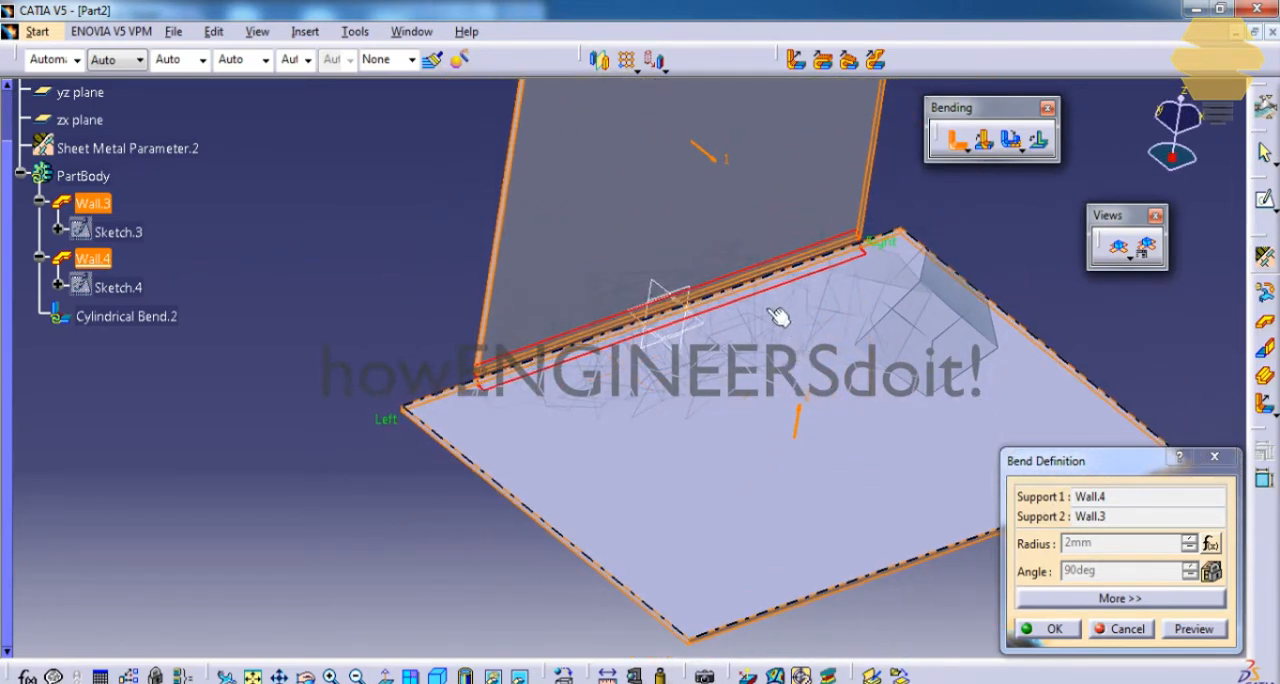
{"action": "middle_click_drag", "start_coordinate": [727, 338], "coordinate": [788, 362]}
Disable the formula driving the bend radius and create the bend with a radius of 10 mm.
{"action": "right_click", "coordinate": [1114, 550]}
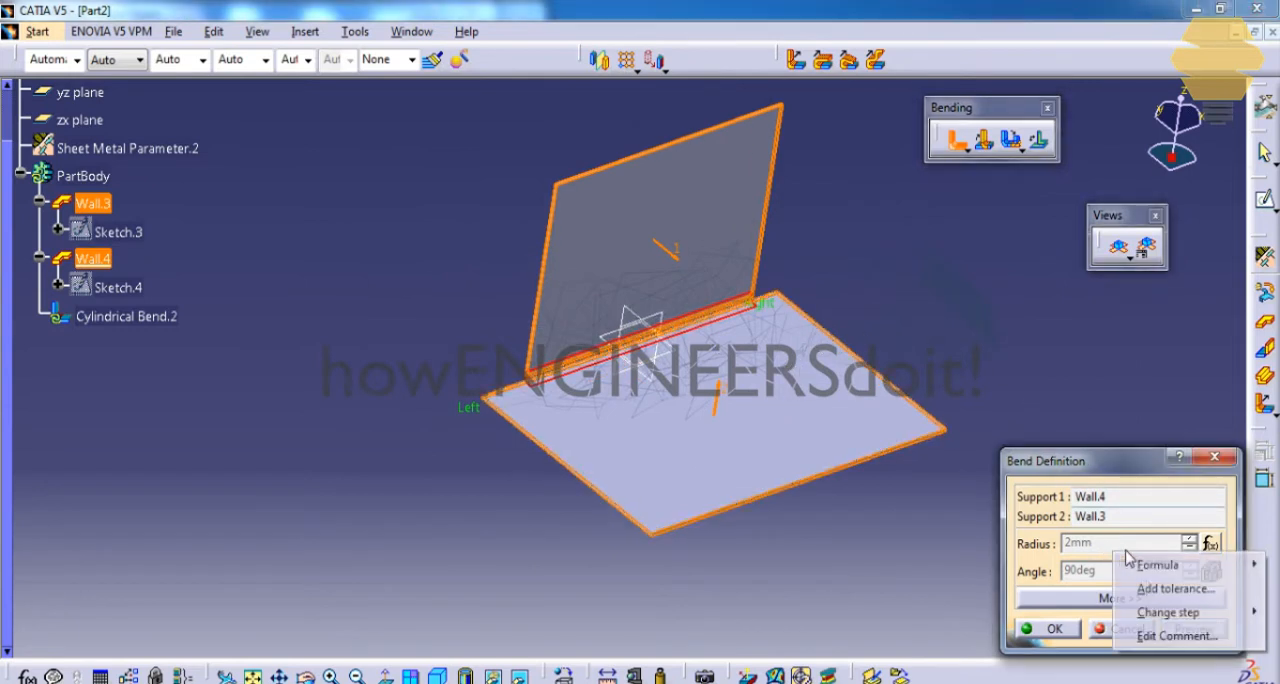
{"action": "mouse_move", "coordinate": [1198, 566]}
{"action": "left_click", "coordinate": [1036, 612]}
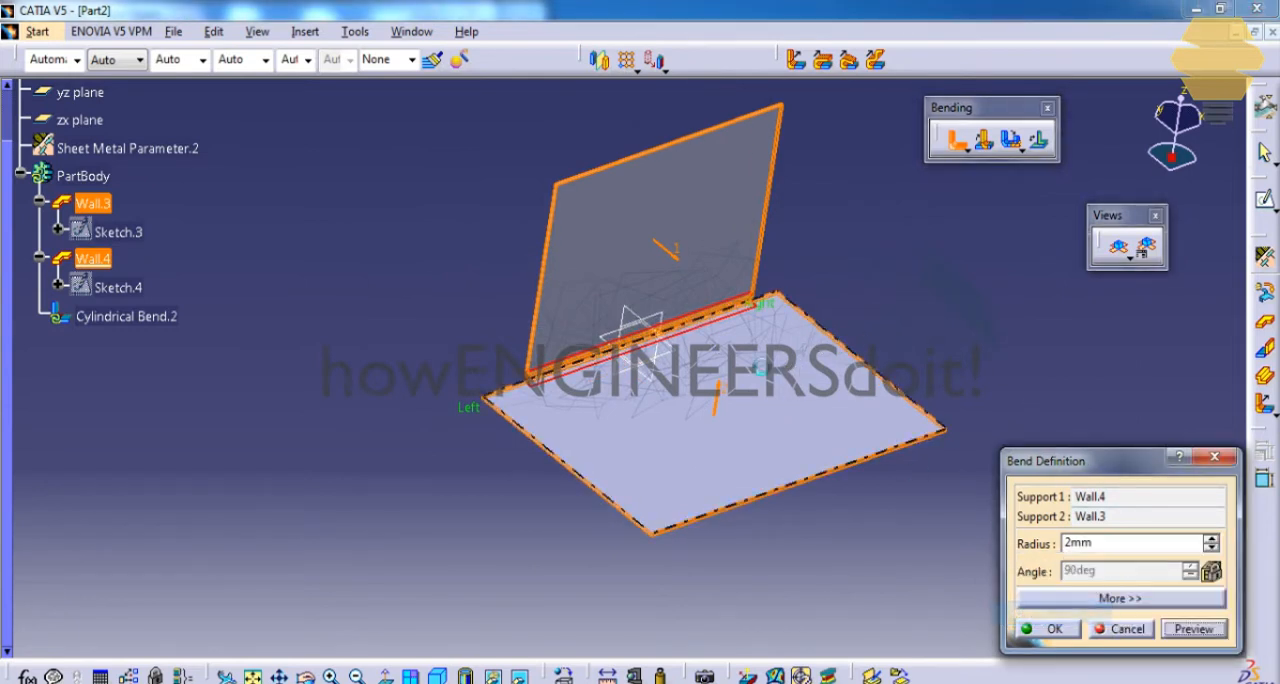
{"action": "left_click", "coordinate": [1074, 541]}
{"action": "right_click", "coordinate": [1108, 550]}
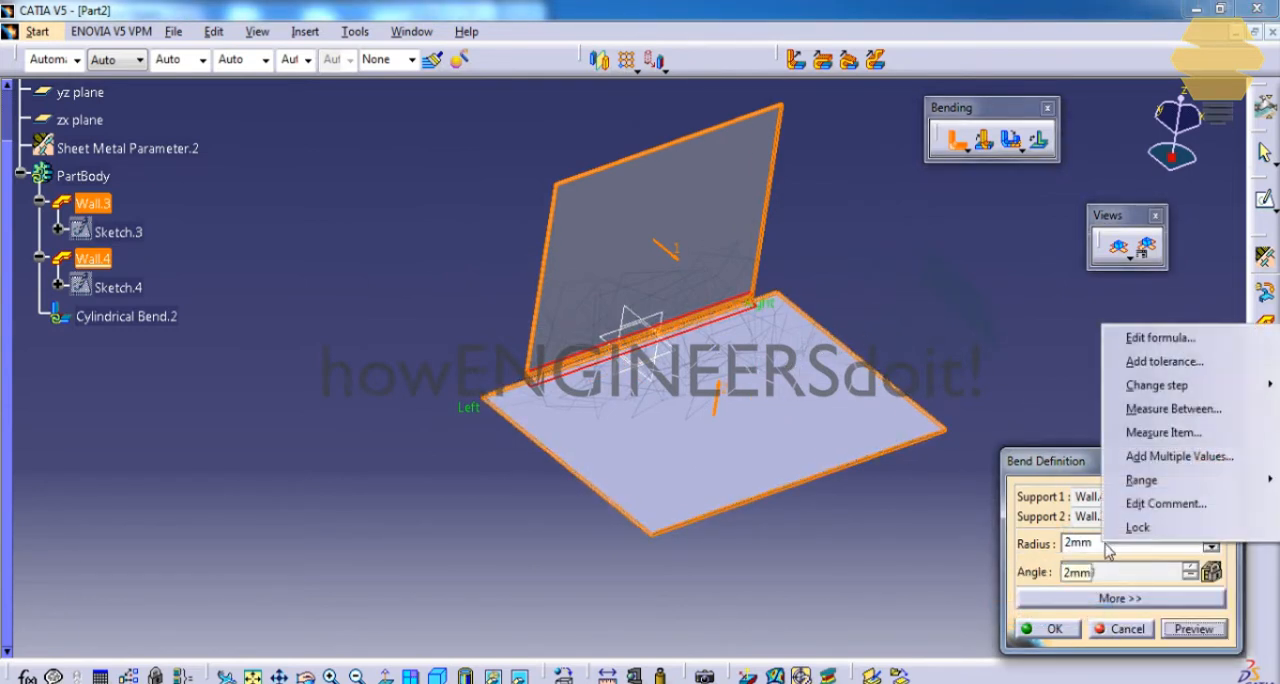
{"action": "left_click", "coordinate": [1098, 550]}
{"action": "left_click_drag", "start_coordinate": [1118, 552], "coordinate": [860, 506]}
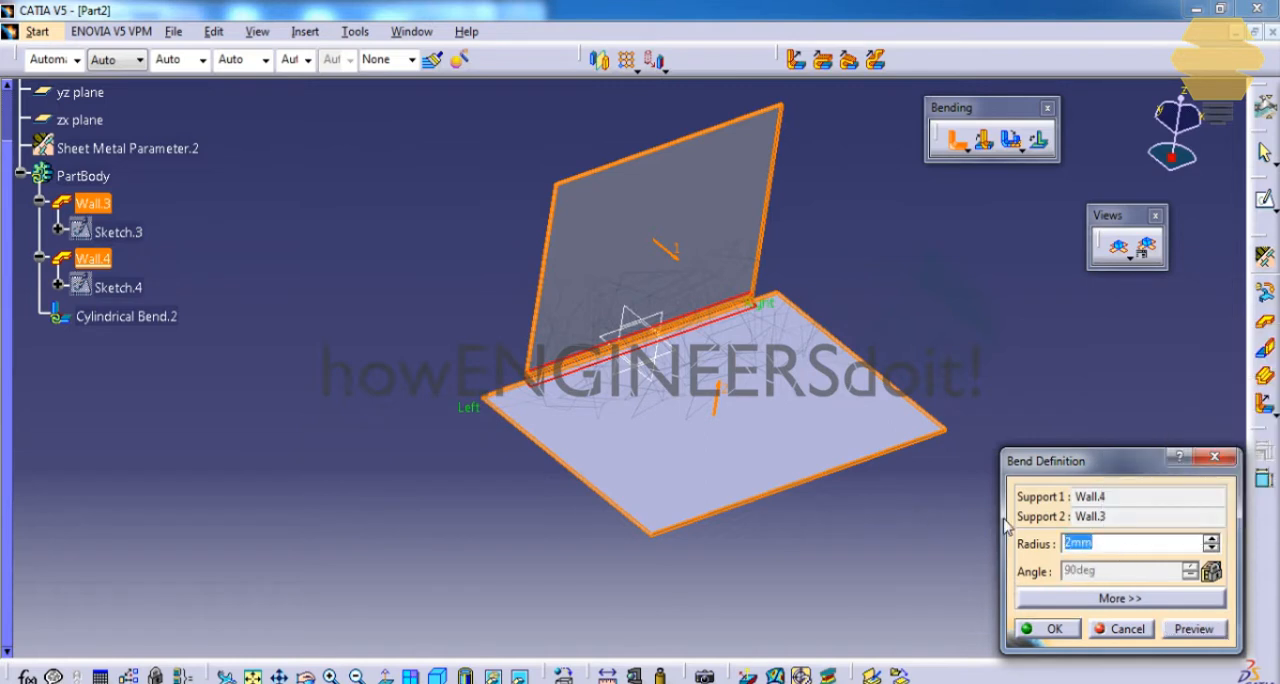
{"action": "type", "text": "10"}
{"action": "left_click", "coordinate": [1208, 640]}
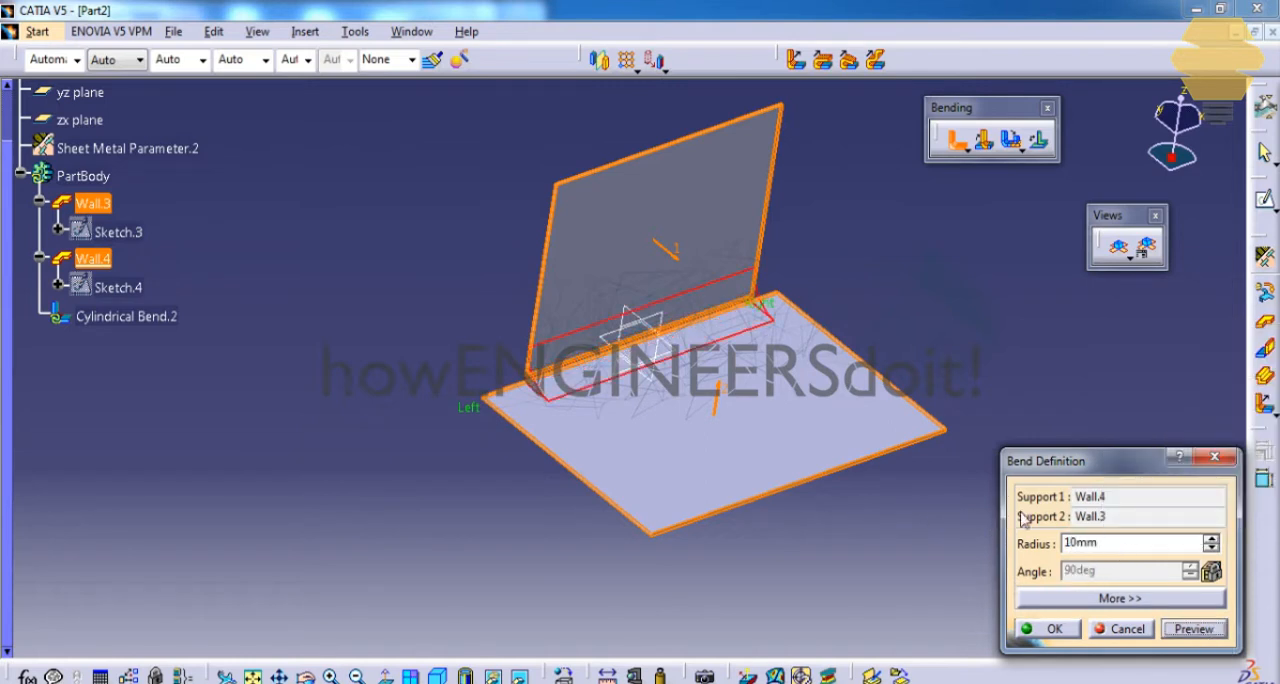
{"action": "left_click", "coordinate": [1076, 630]}
Change the bend extremities in the sheet metal parameters to Square relief, with L1 1 mm and L2 2 mm.
{"action": "middle_click_drag", "start_coordinate": [742, 434], "coordinate": [652, 356]}
{"action": "mouse_move", "coordinate": [786, 449]}
{"action": "middle_mouse_down"}
{"action": "mouse_move", "coordinate": [788, 468]}
{"action": "mouse_move", "coordinate": [677, 435]}
{"action": "mouse_move", "coordinate": [766, 435]}
{"action": "middle_mouse_up"}
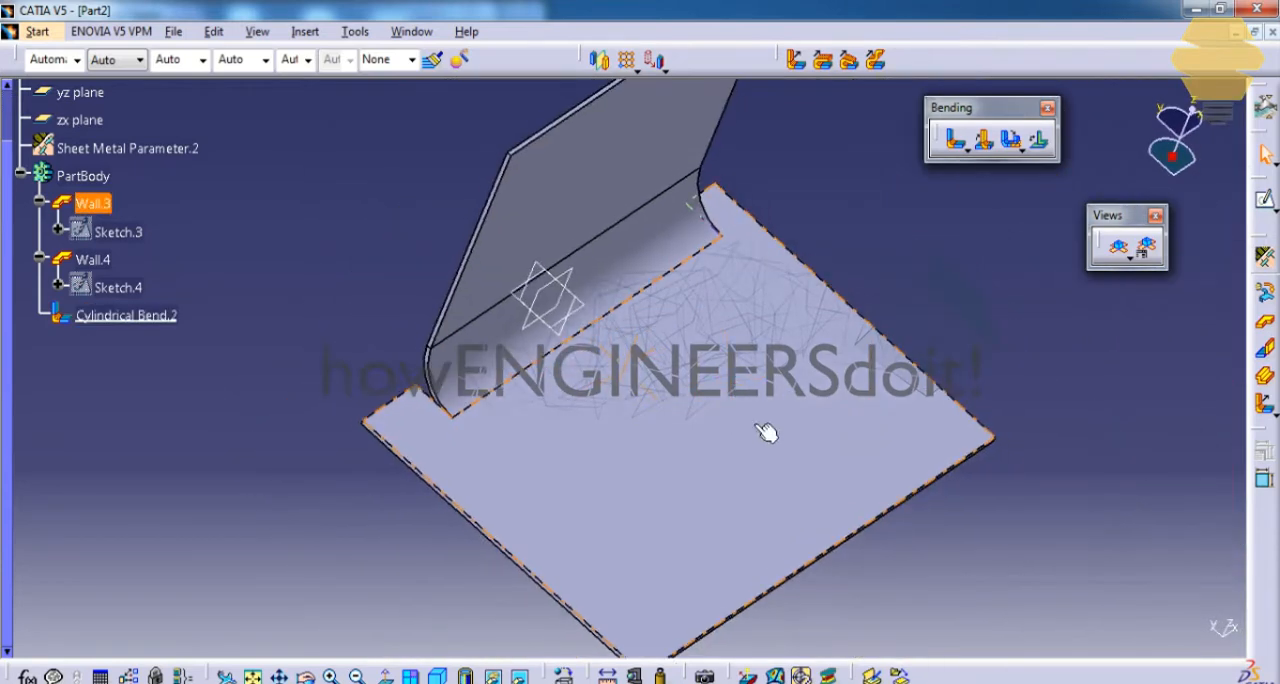
{"action": "double_click", "coordinate": [128, 150]}
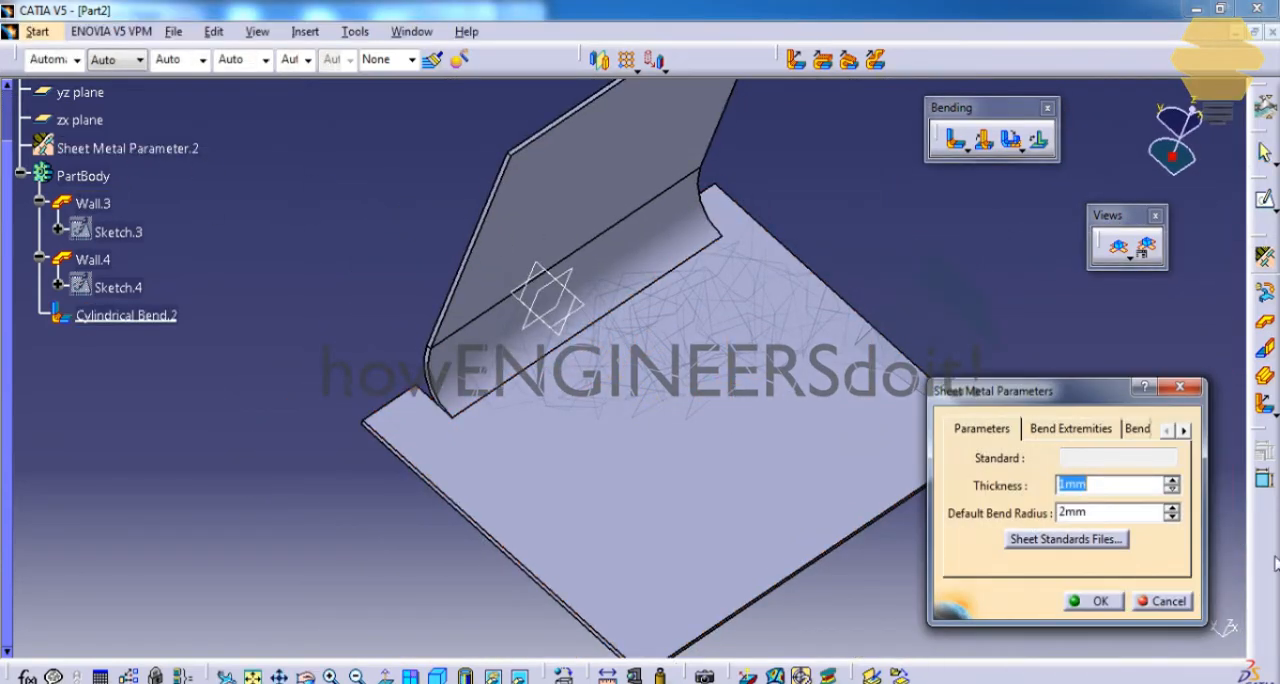
{"action": "left_click", "coordinate": [1068, 430]}
{"action": "left_click", "coordinate": [1150, 465]}
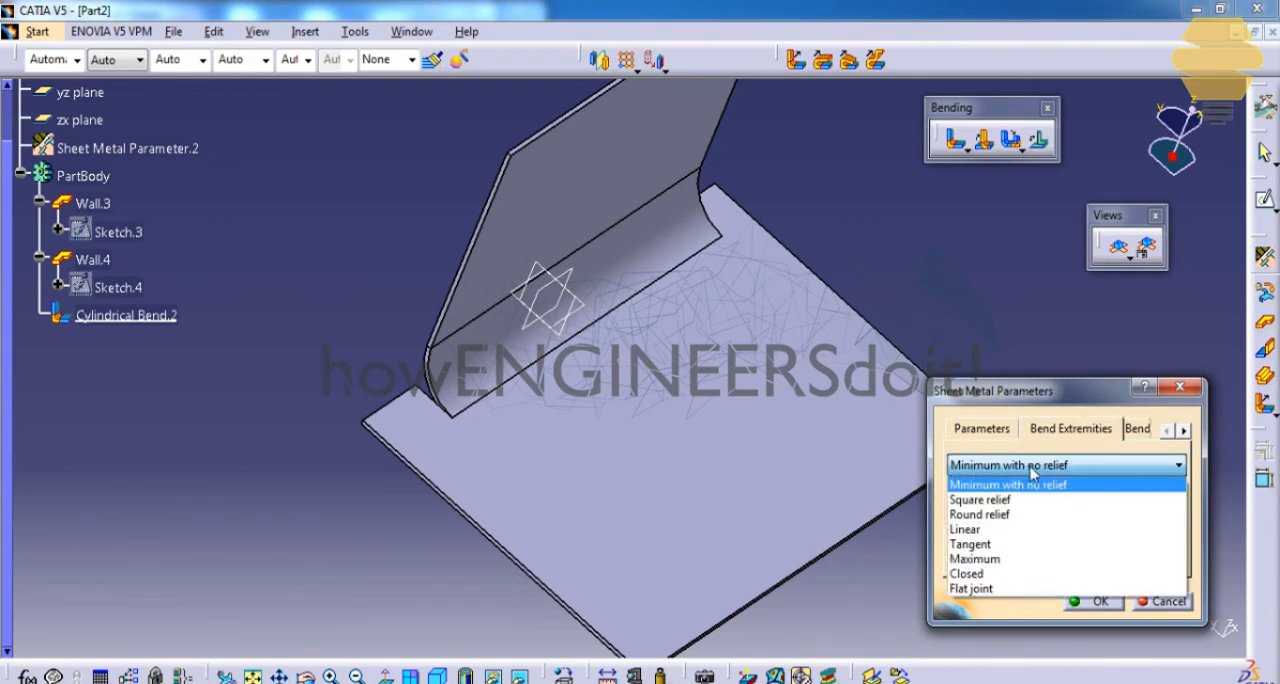
{"action": "left_click", "coordinate": [1000, 499]}
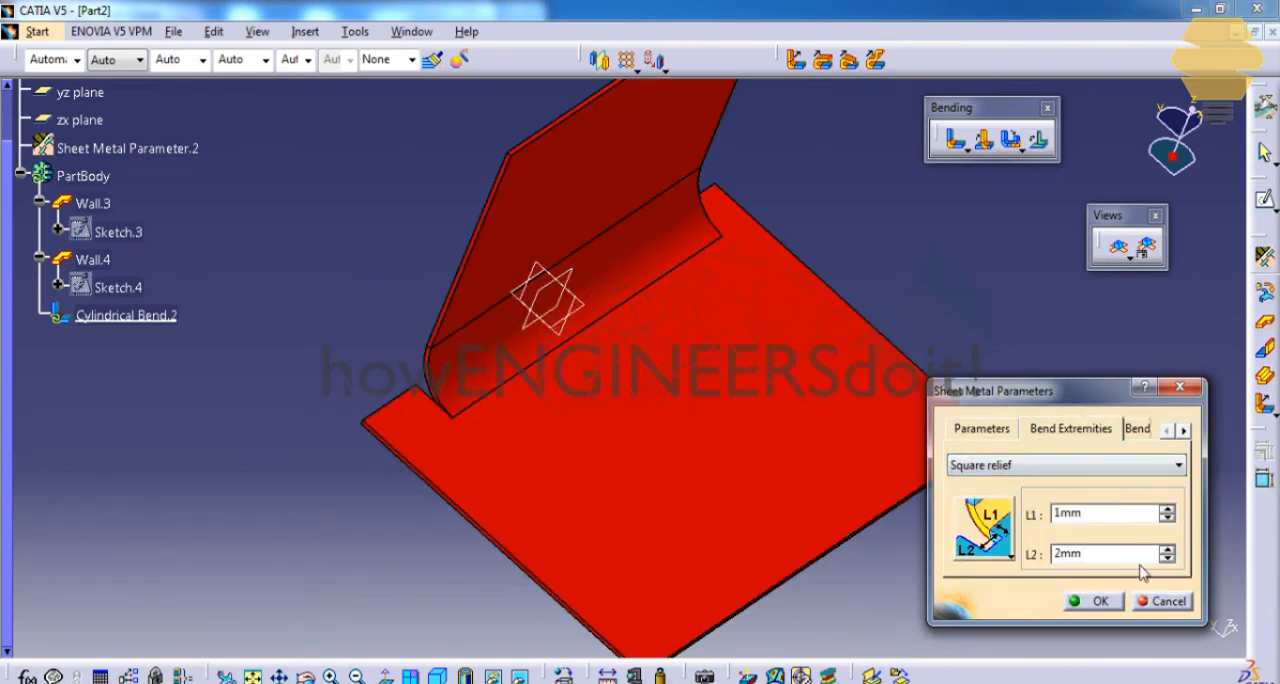
{"action": "left_click", "coordinate": [1093, 601]}
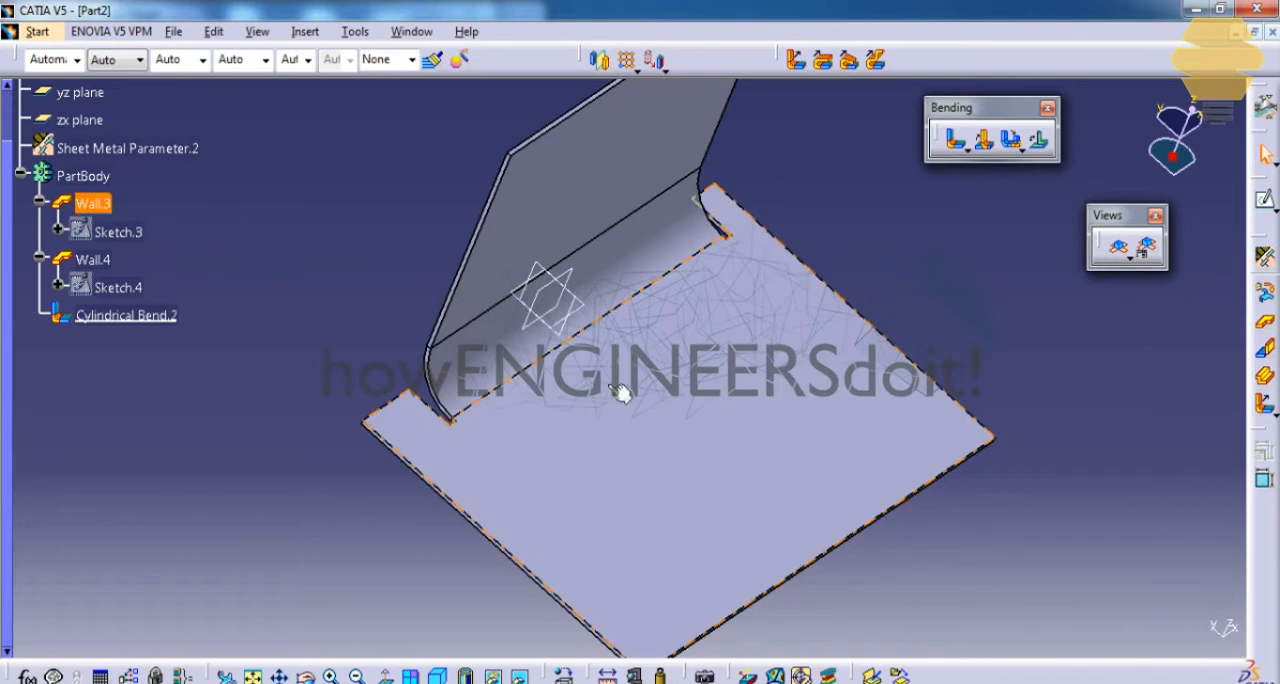
Delete the cylindrical bend between the vertical and horizontal walls.
{"action": "middle_click_drag", "start_coordinate": [620, 392], "coordinate": [738, 324]}
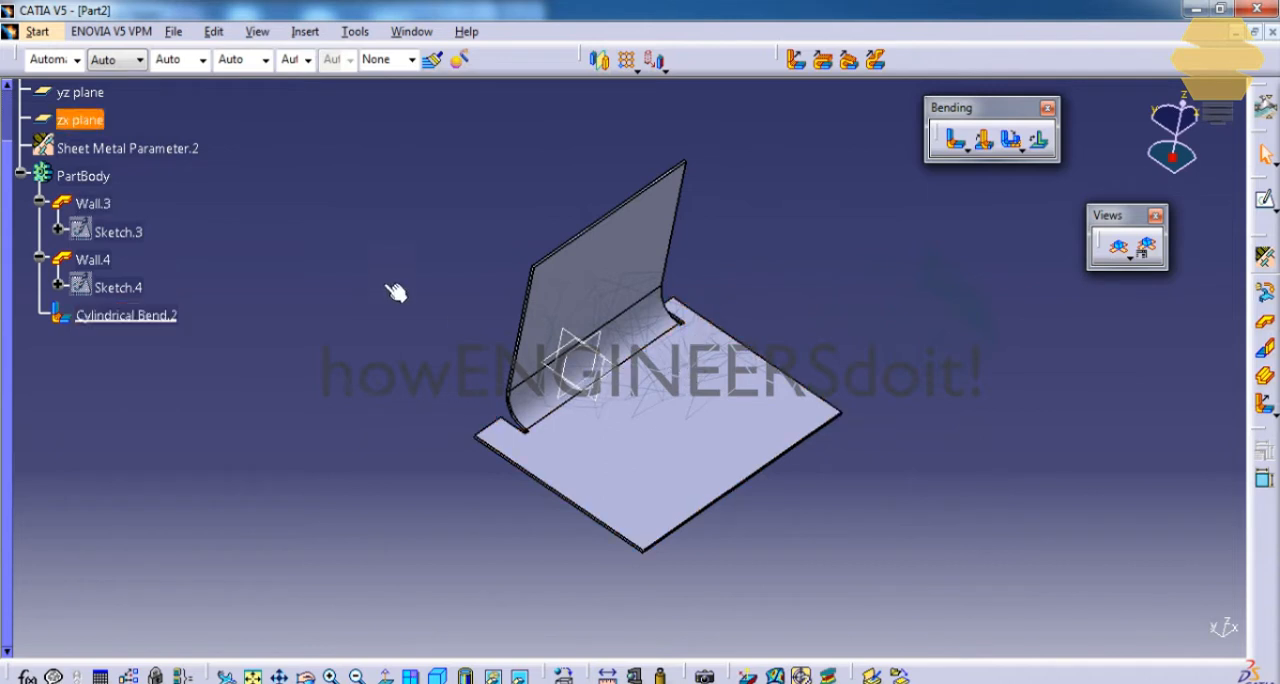
{"action": "left_click", "coordinate": [148, 316]}
{"action": "left_click", "coordinate": [297, 319]}
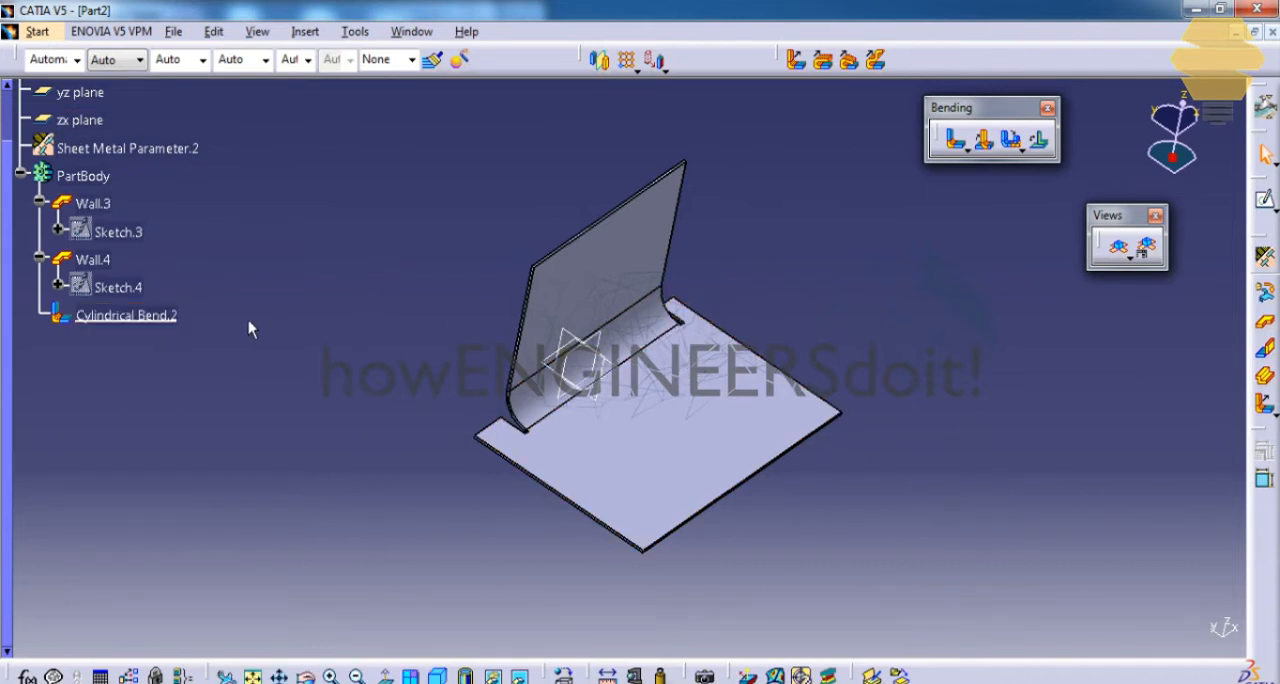
{"action": "left_click", "coordinate": [160, 316]}
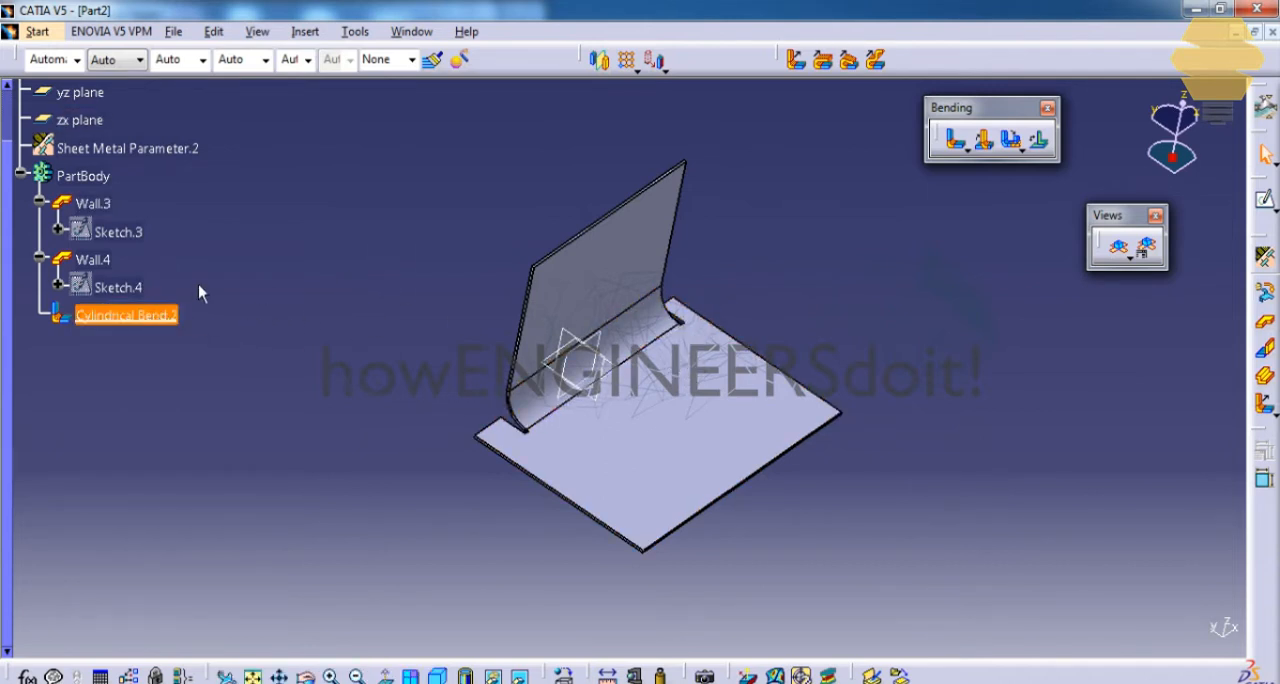
{"action": "double_click", "coordinate": [157, 319]}
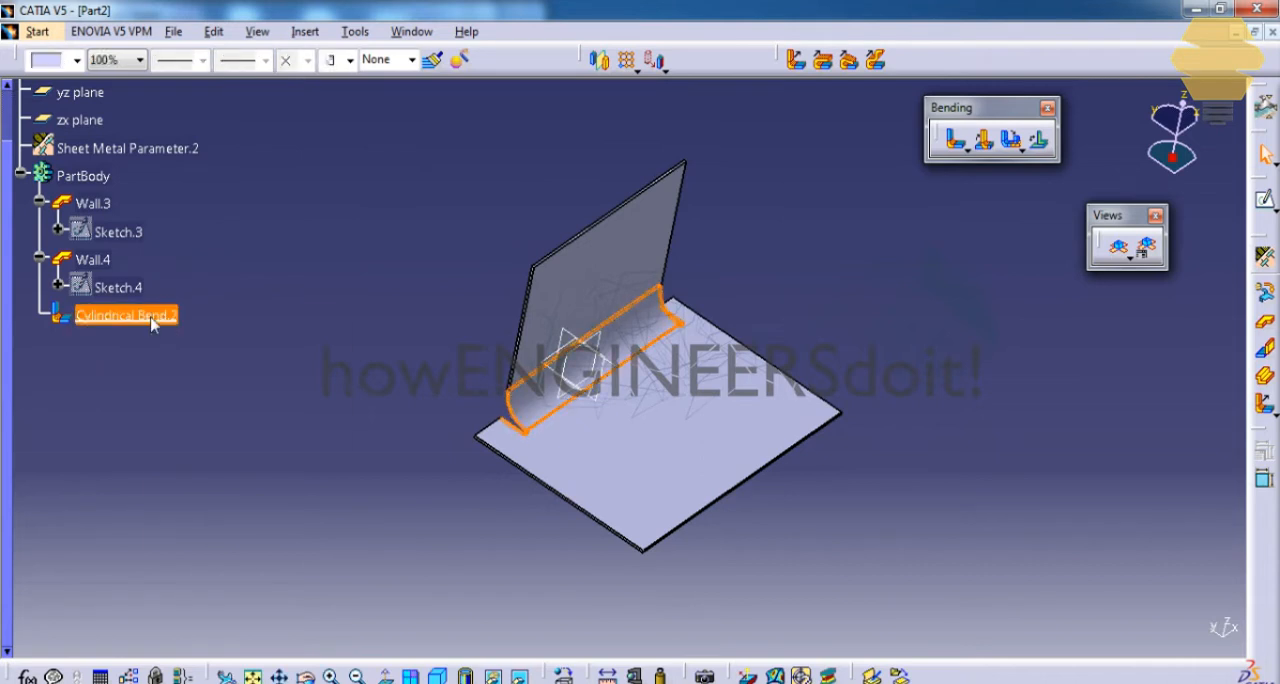
{"action": "right_click", "coordinate": [163, 327]}
{"action": "left_click", "coordinate": [229, 593]}
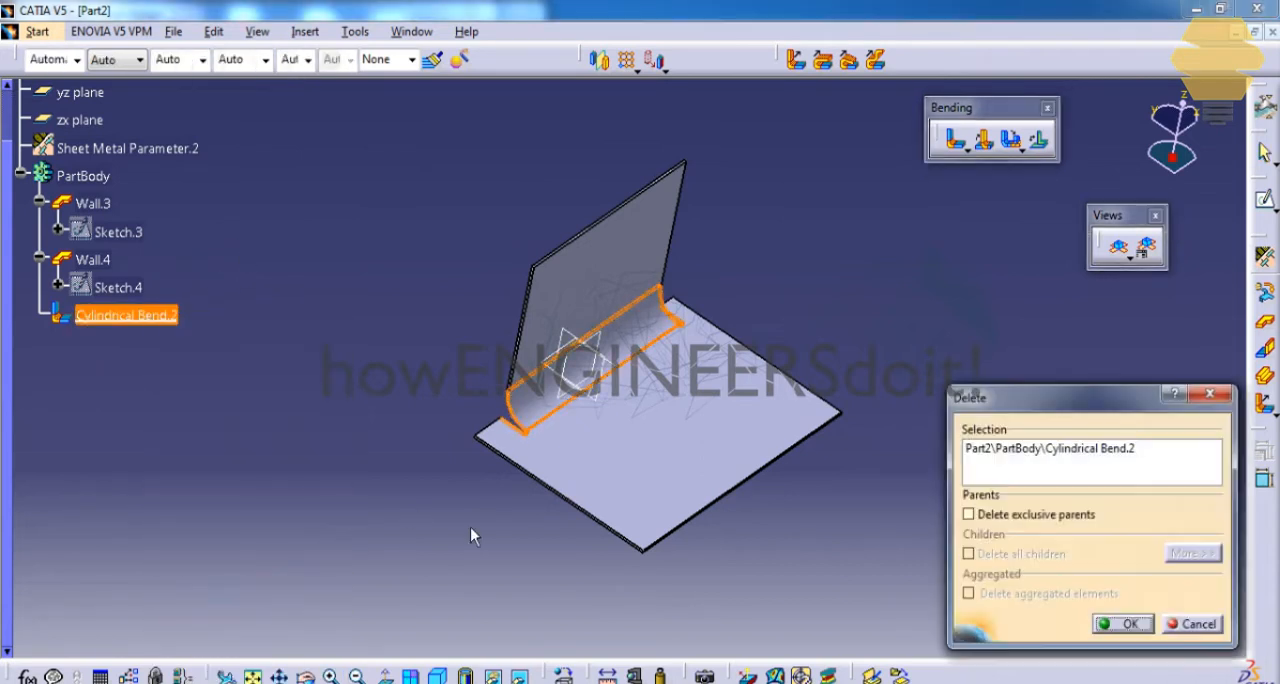
{"action": "key", "text": "Return"}
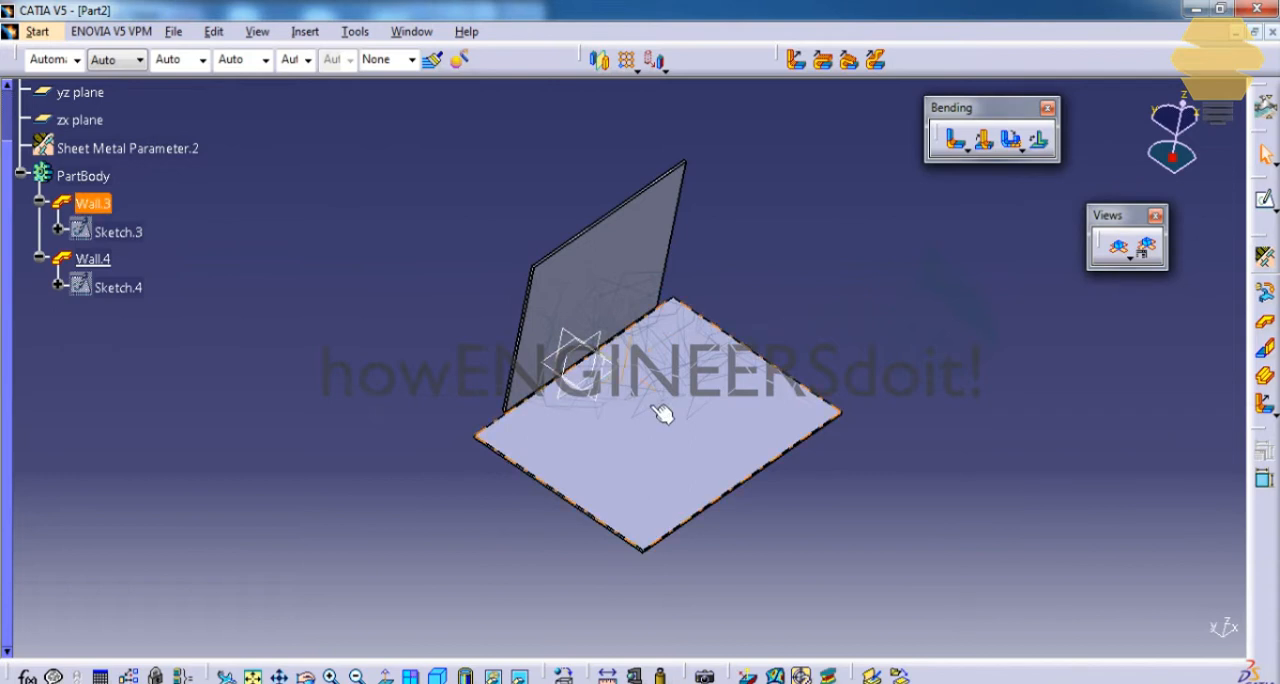
Set up a conical bend with the horizontal wall as first support and the vertical wall as second.
{"action": "middle_click_drag", "start_coordinate": [663, 409], "coordinate": [720, 291]}
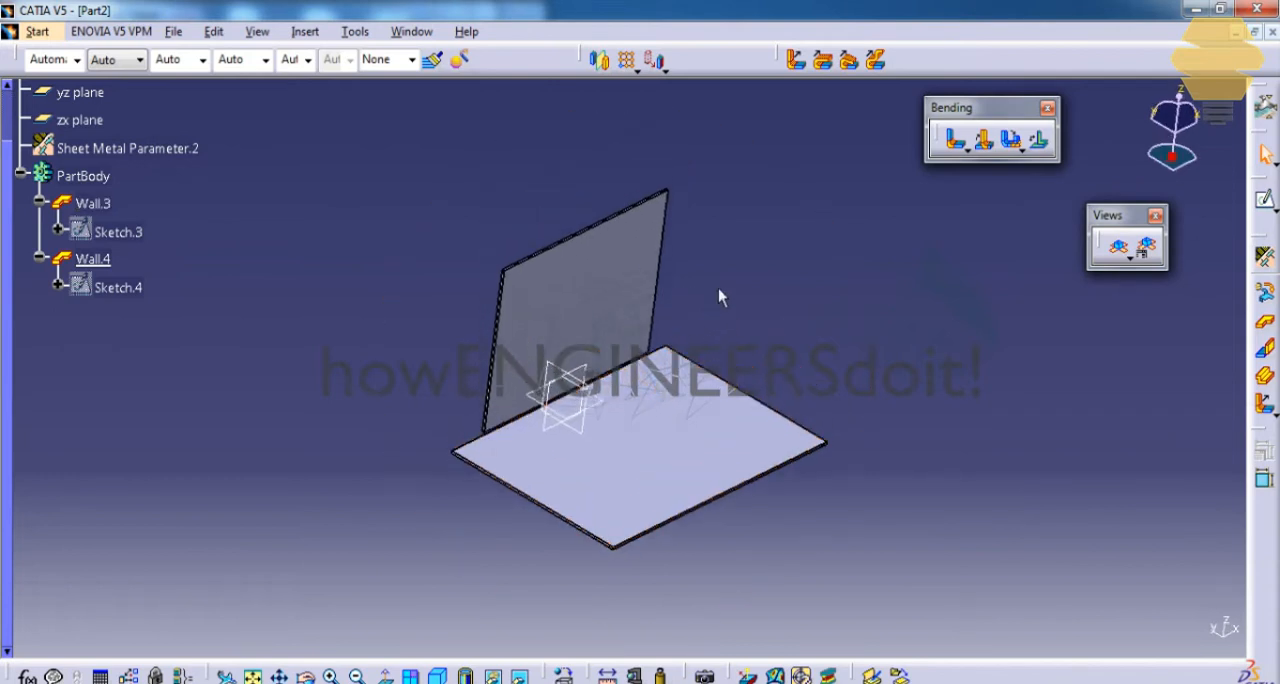
{"action": "left_click", "coordinate": [966, 149]}
{"action": "left_click", "coordinate": [1021, 174]}
{"action": "left_click", "coordinate": [655, 430]}
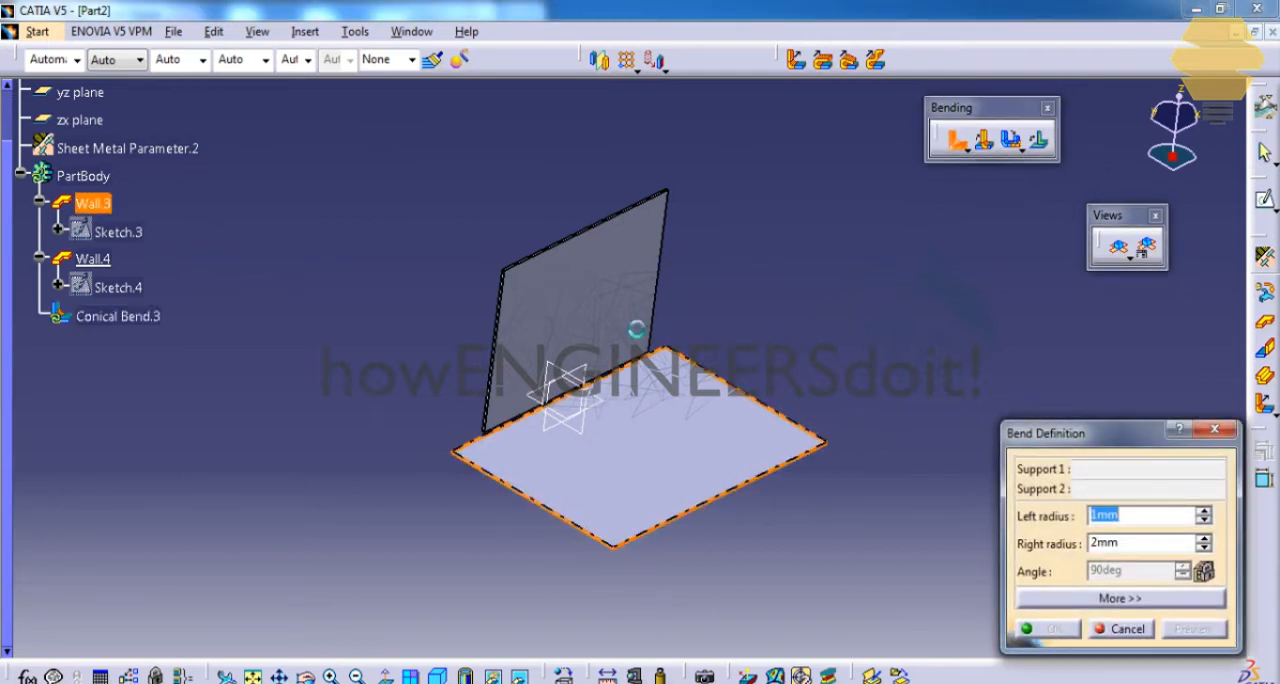
{"action": "left_click", "coordinate": [634, 329]}
{"action": "middle_click_drag", "start_coordinate": [710, 385], "coordinate": [766, 292]}
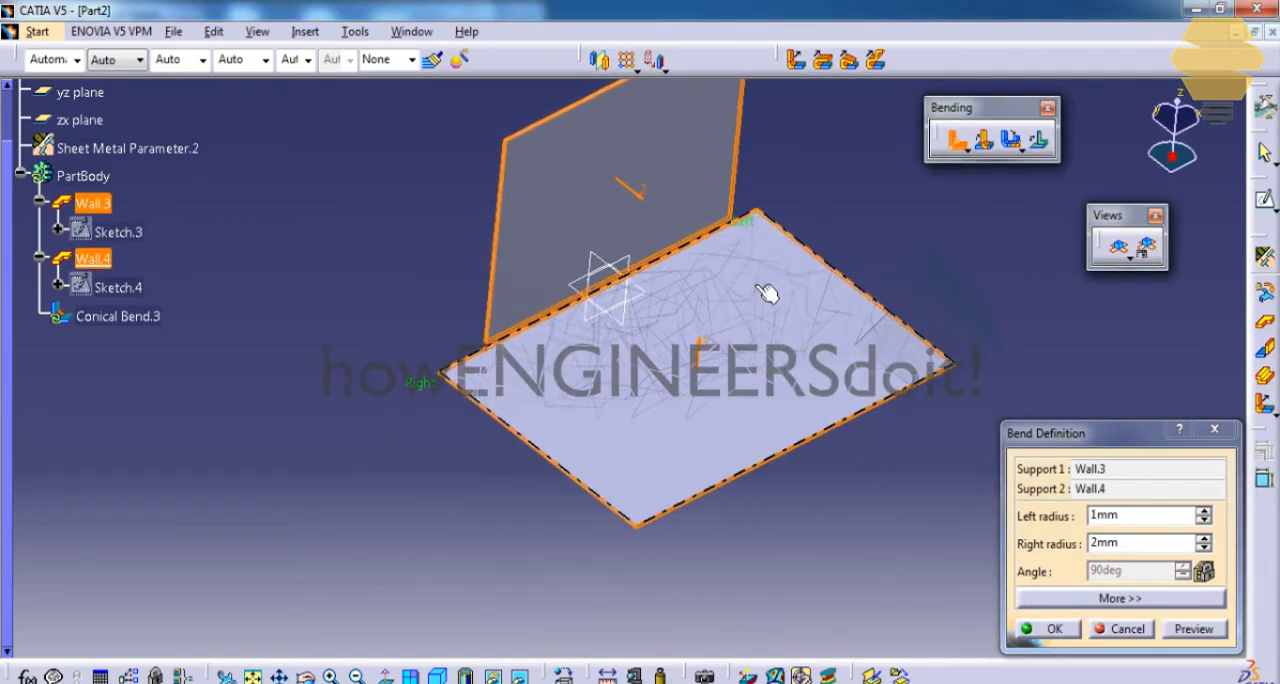
Set the conical bend's left radius to 5 mm and right radius to 10 mm, preview it and create it.
{"action": "right_click", "coordinate": [1142, 520]}
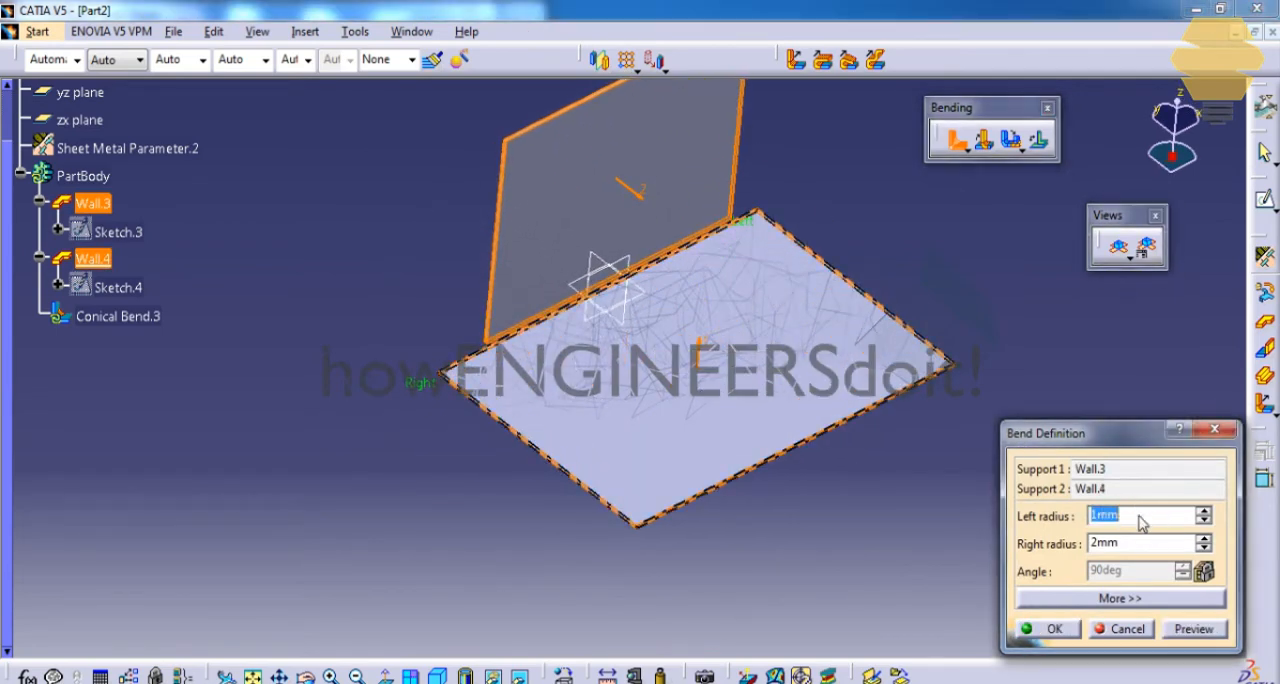
{"action": "left_click", "coordinate": [1140, 522]}
{"action": "left_click_drag", "start_coordinate": [1140, 522], "coordinate": [987, 480]}
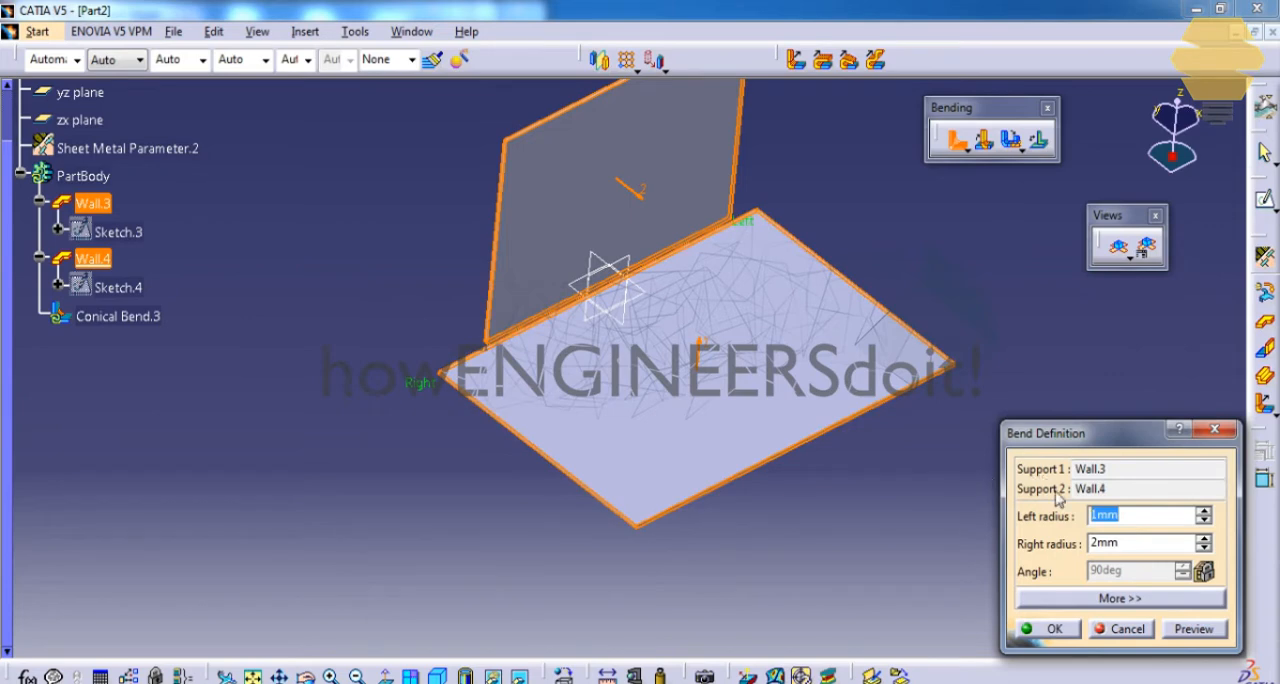
{"action": "type", "text": "5"}
{"action": "key", "text": "Tab"}
{"action": "type", "text": "1"}
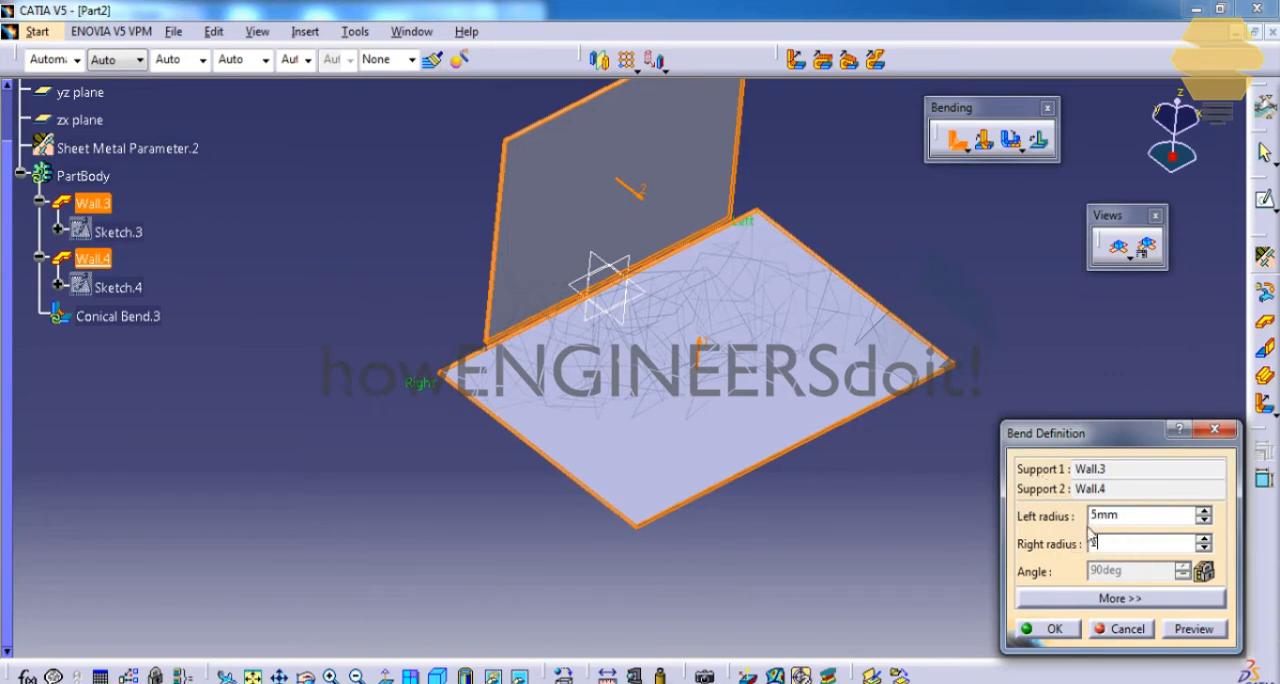
{"action": "left_click", "coordinate": [1194, 626]}
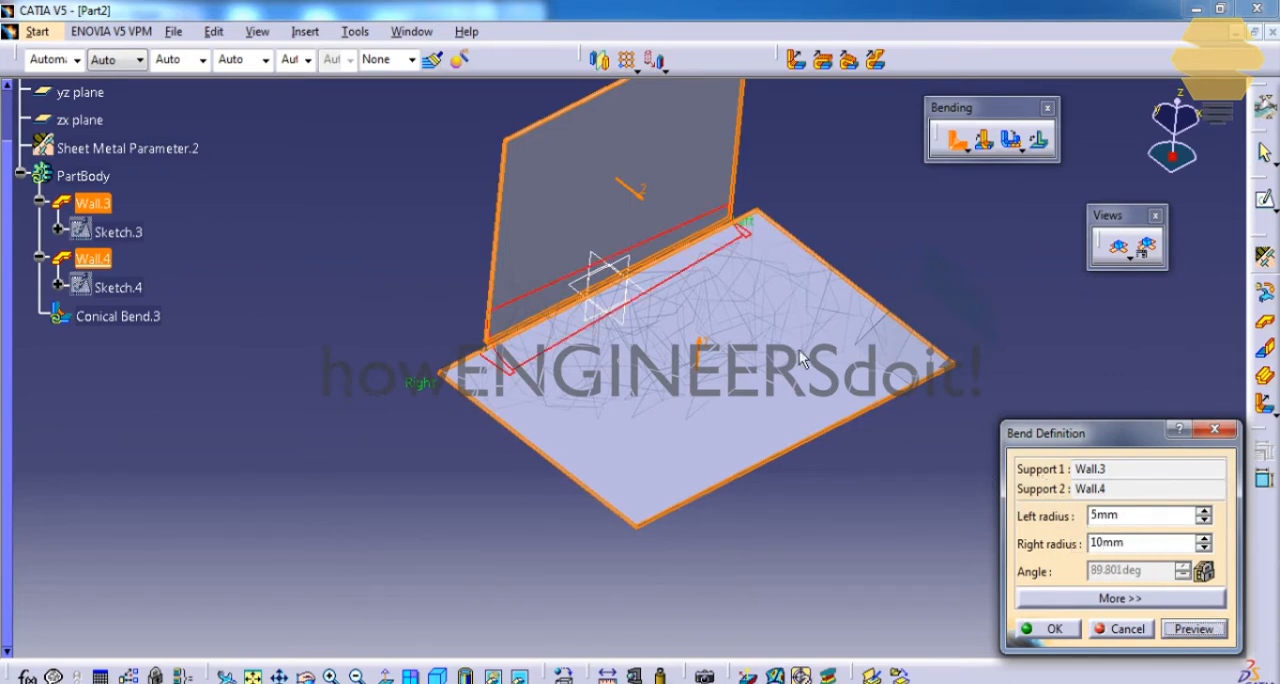
{"action": "left_click", "coordinate": [1050, 628]}
Sketch a separate rectangle beside the bent part, parallel to the horizontal wall, and create a new wall from it.
{"action": "middle_click_drag", "start_coordinate": [590, 400], "coordinate": [700, 297]}
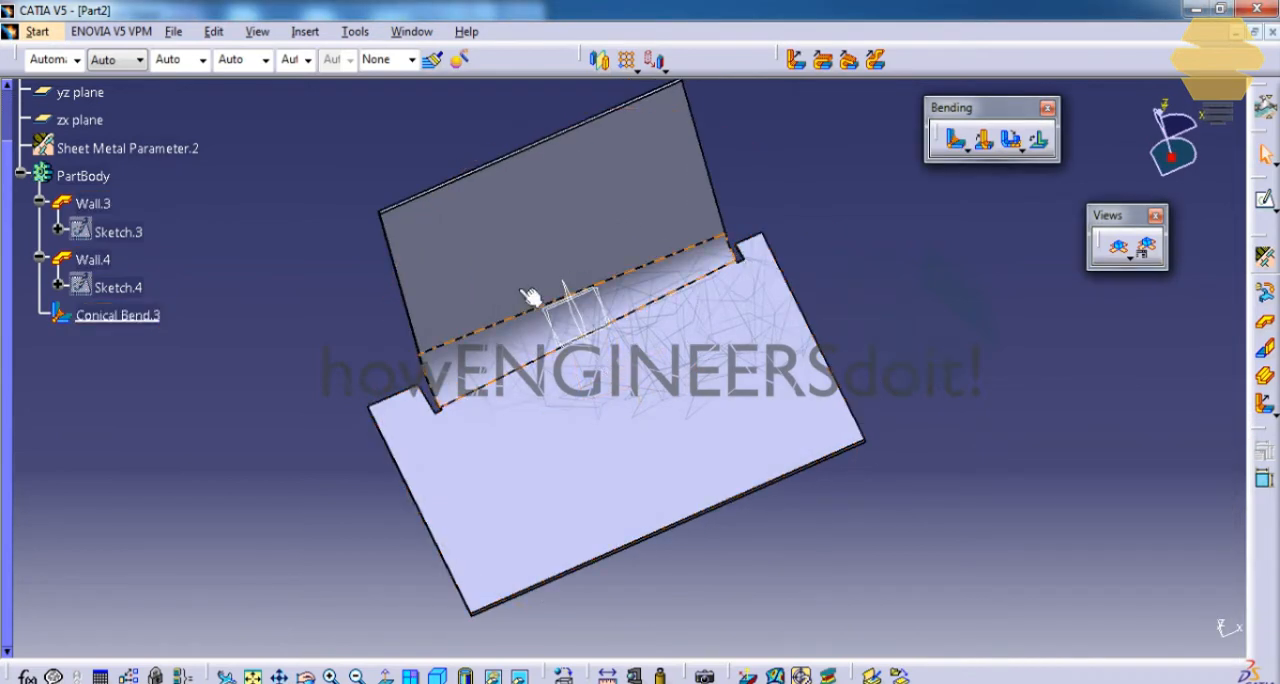
{"action": "mouse_move", "coordinate": [560, 345]}
{"action": "middle_mouse_down"}
{"action": "mouse_move", "coordinate": [571, 320]}
{"action": "mouse_move", "coordinate": [514, 429]}
{"action": "mouse_move", "coordinate": [843, 200]}
{"action": "middle_mouse_up"}
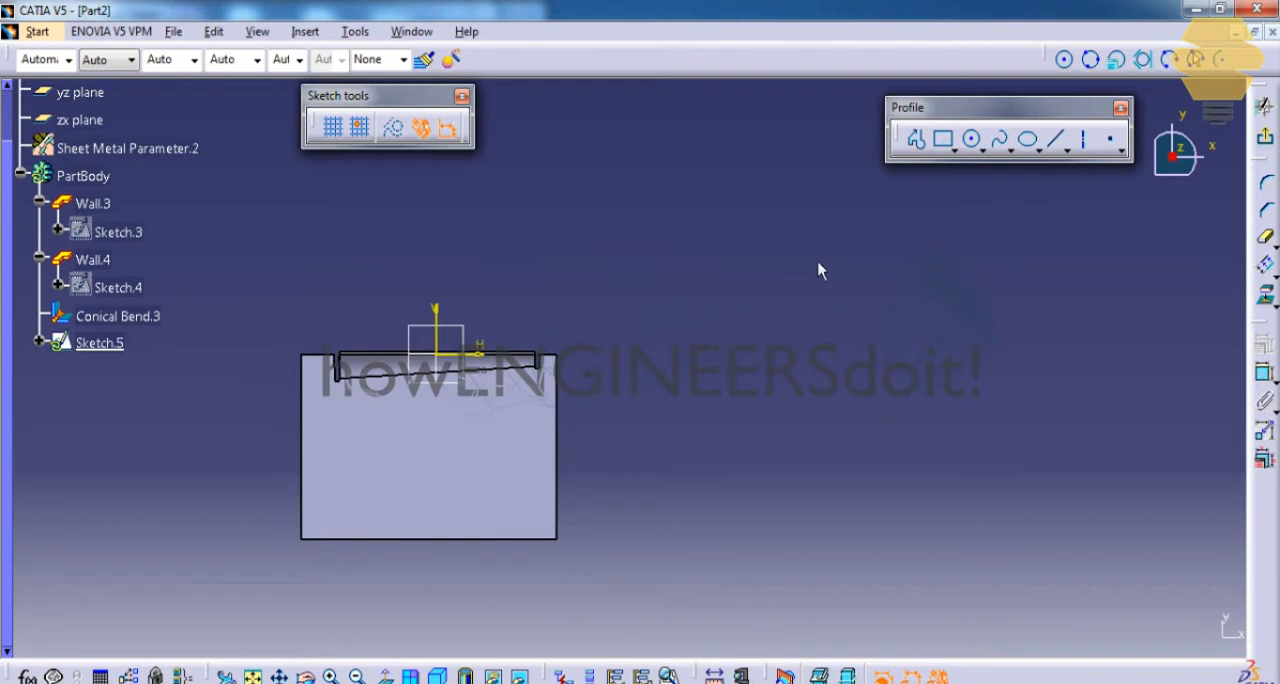
{"action": "left_click", "coordinate": [944, 141]}
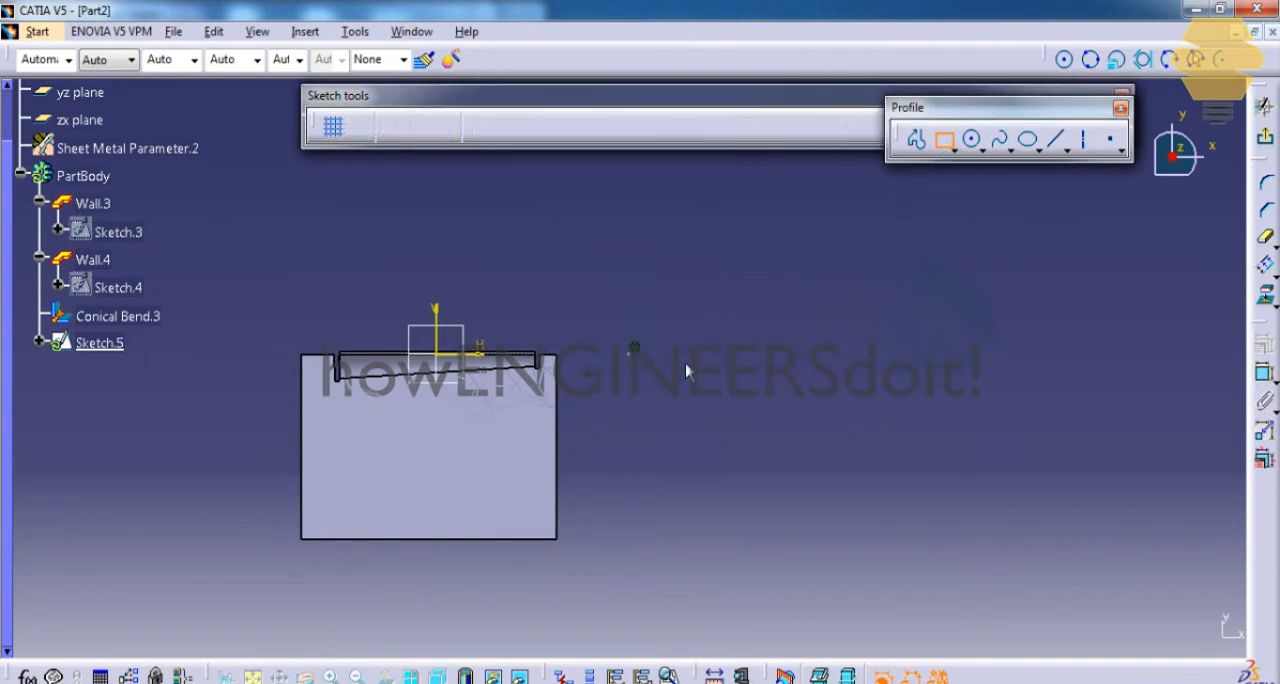
{"action": "left_click", "coordinate": [628, 353]}
{"action": "left_click", "coordinate": [824, 607]}
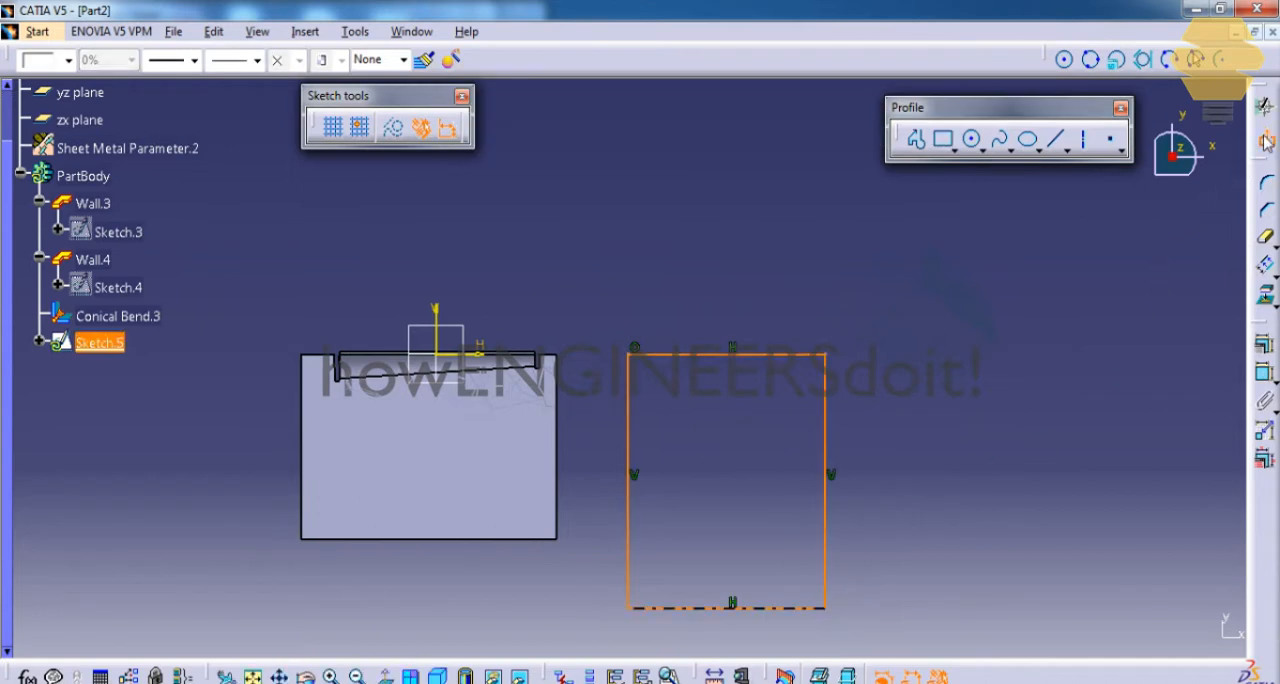
{"action": "left_click", "coordinate": [1265, 141]}
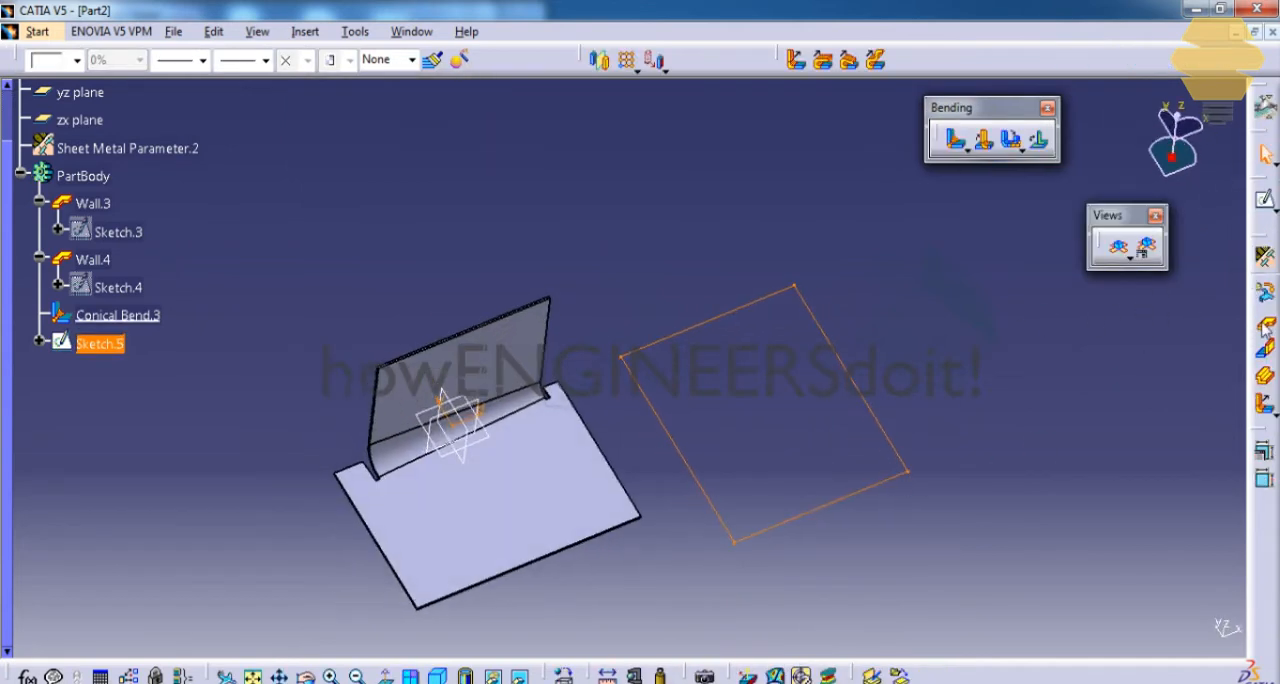
{"action": "left_click", "coordinate": [1265, 325]}
{"action": "left_click", "coordinate": [1051, 618]}
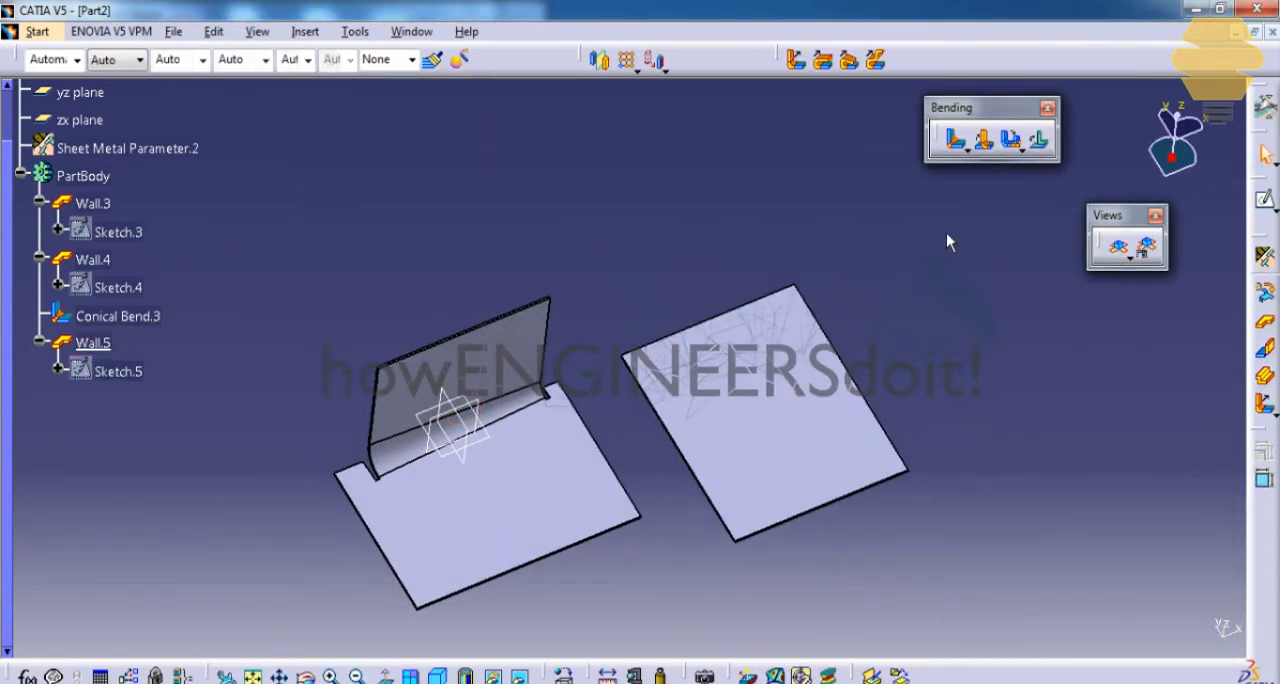
Sketch a slanted line across the new wall, extending past both of its side edges.
{"action": "left_click", "coordinate": [818, 374]}
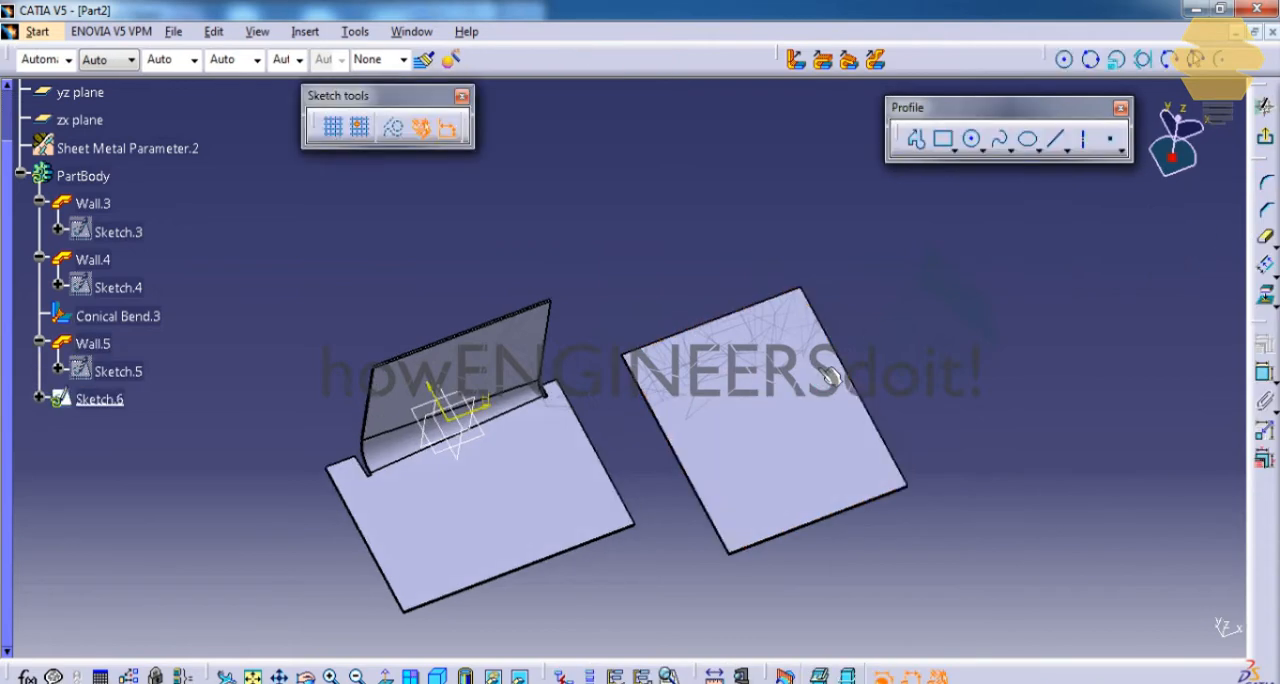
{"action": "left_click", "coordinate": [1056, 138]}
{"action": "left_click", "coordinate": [562, 460]}
{"action": "left_click", "coordinate": [868, 371]}
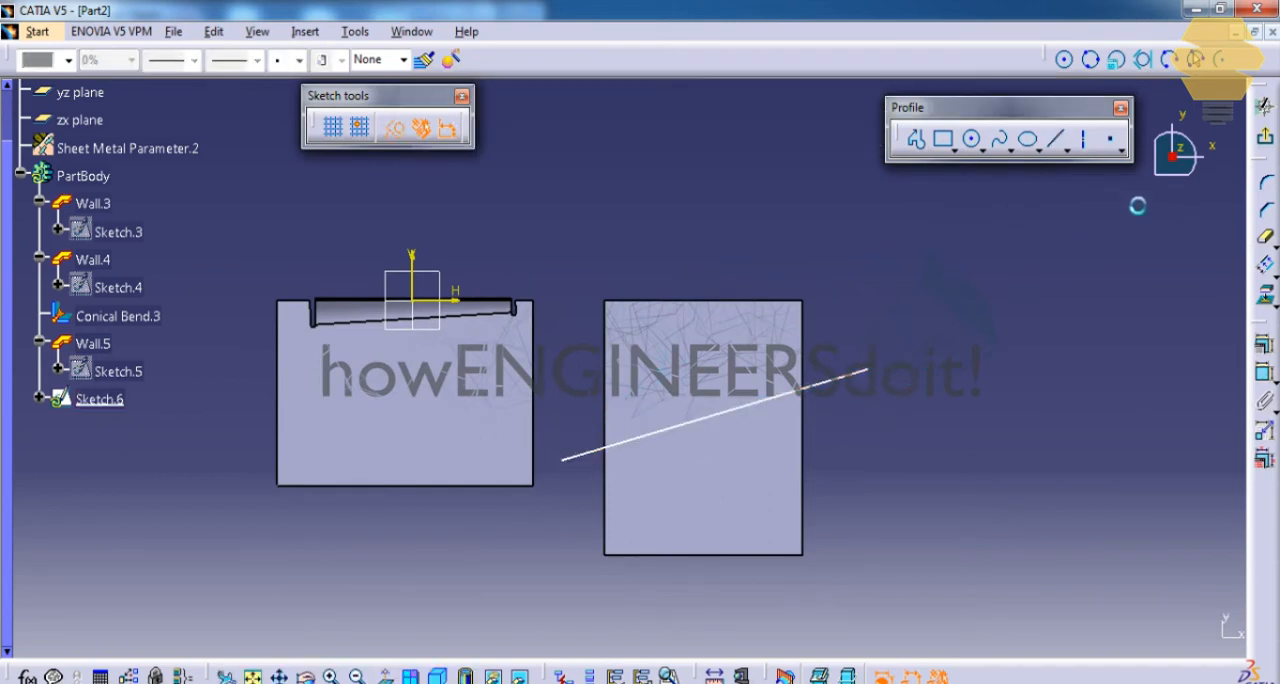
{"action": "left_click", "coordinate": [1265, 140]}
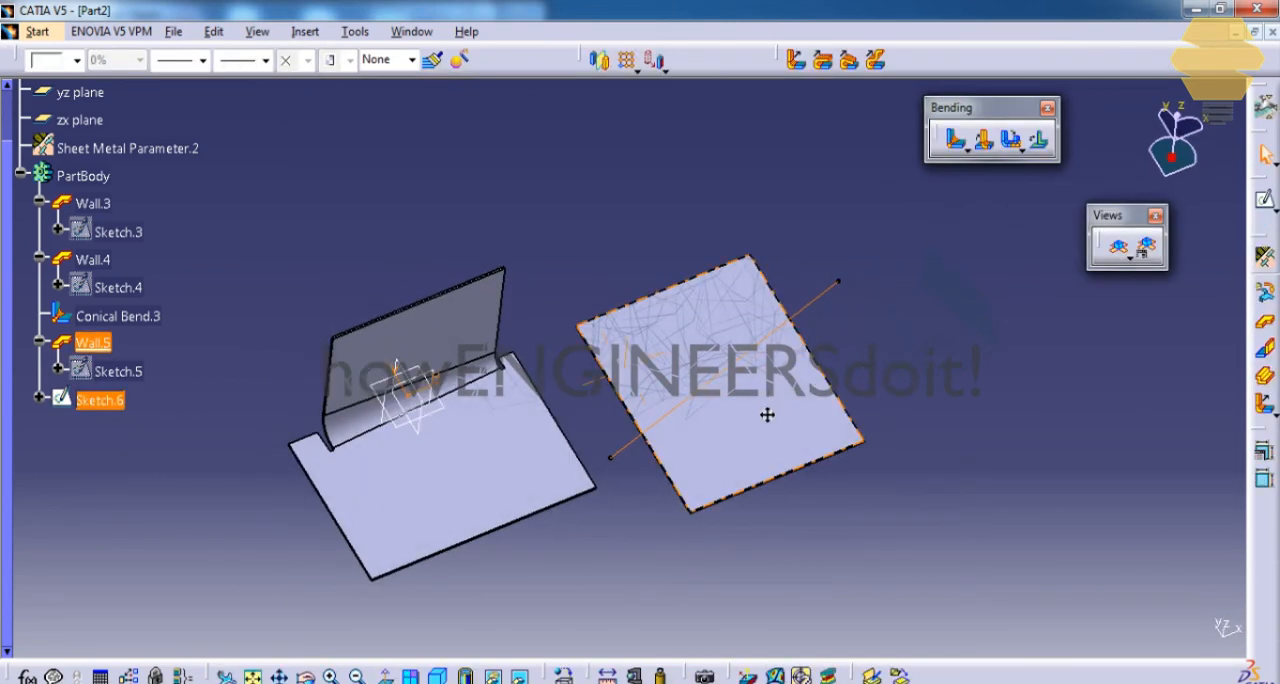
Set up a Bend From Flat on the new wall with the slanted line as its profile, and preview it.
{"action": "left_click", "coordinate": [945, 327]}
{"action": "middle_click_drag", "start_coordinate": [752, 366], "coordinate": [778, 328]}
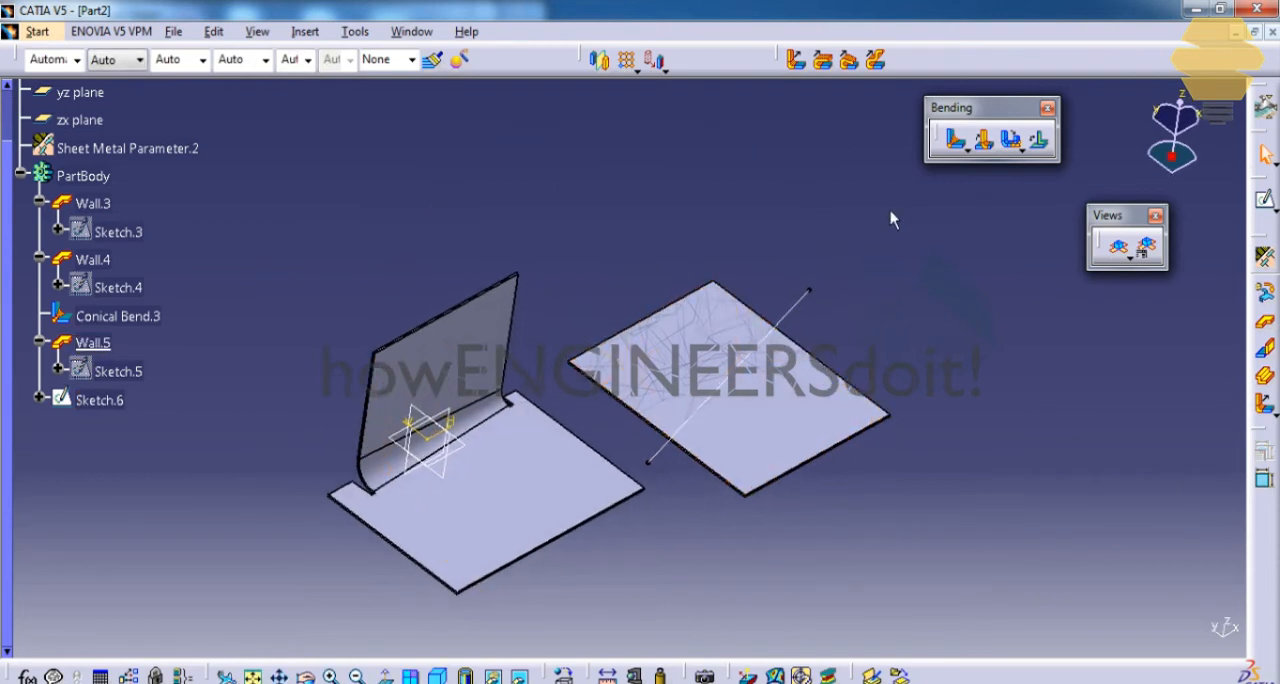
{"action": "left_click", "coordinate": [986, 142]}
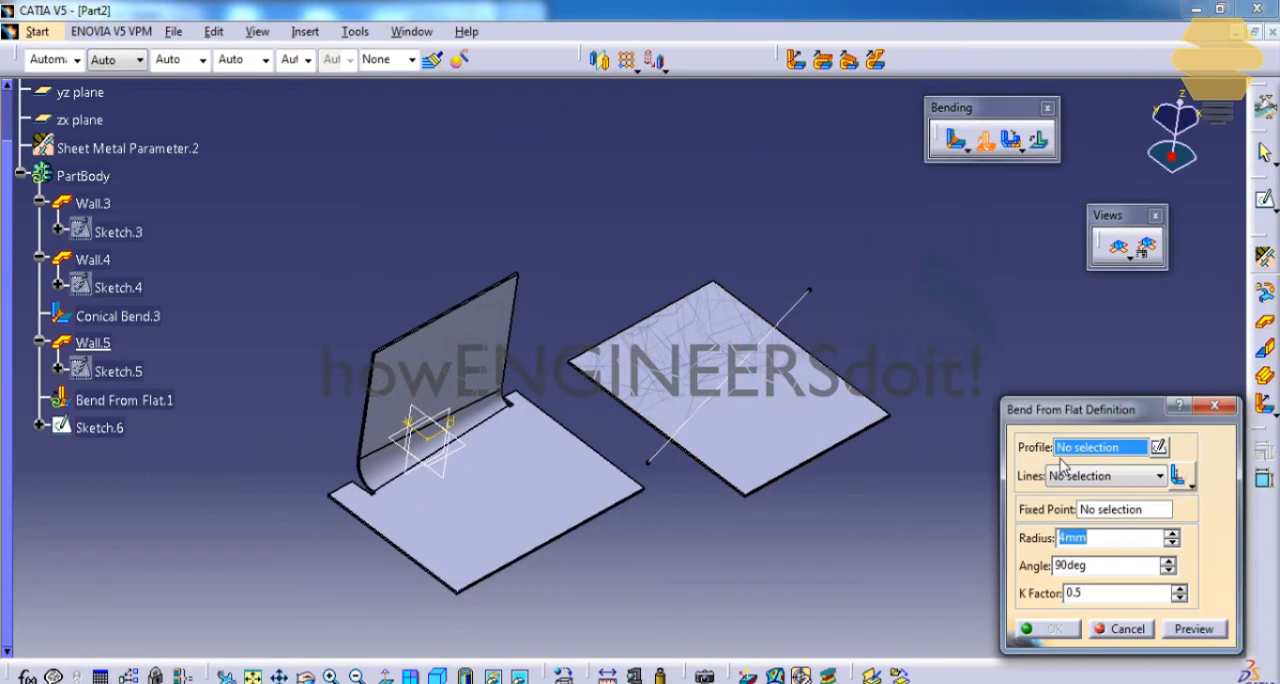
{"action": "left_click", "coordinate": [810, 313]}
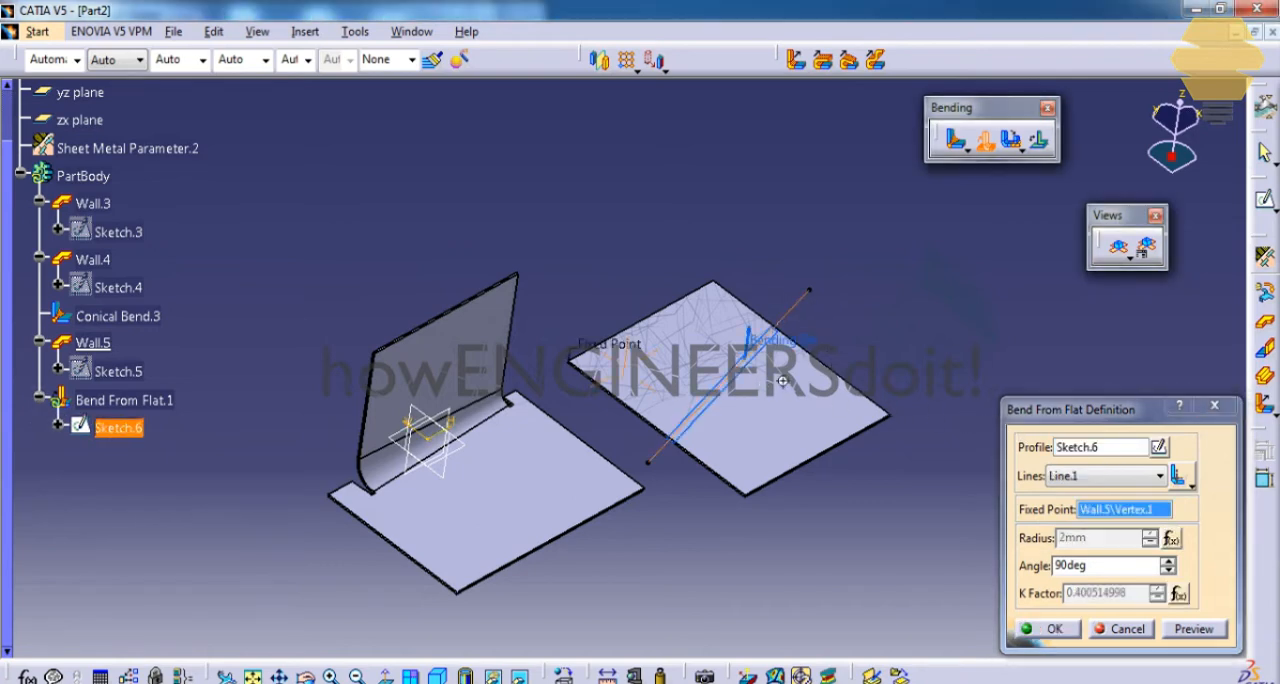
{"action": "middle_click_drag", "start_coordinate": [805, 378], "coordinate": [808, 350]}
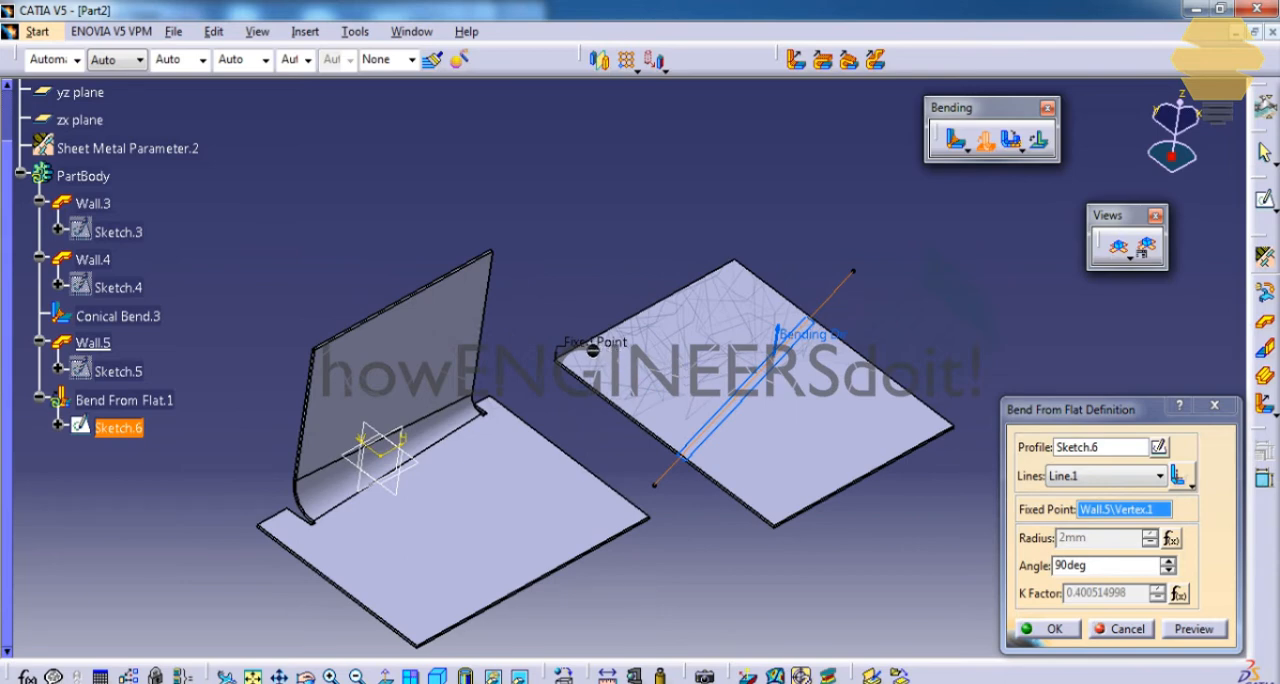
{"action": "left_click", "coordinate": [1212, 628]}
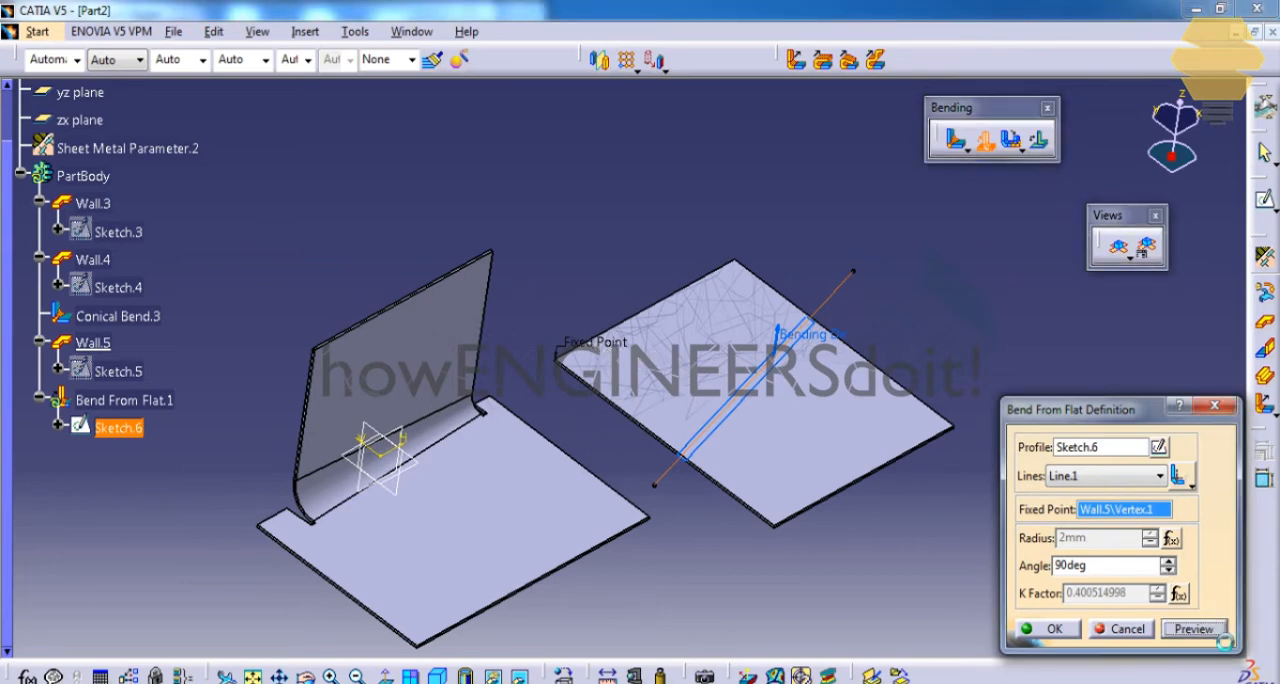
Move the fixed point to the wall corner on the other side of the bend line and preview the bend.
{"action": "middle_click_drag", "start_coordinate": [754, 331], "coordinate": [619, 341]}
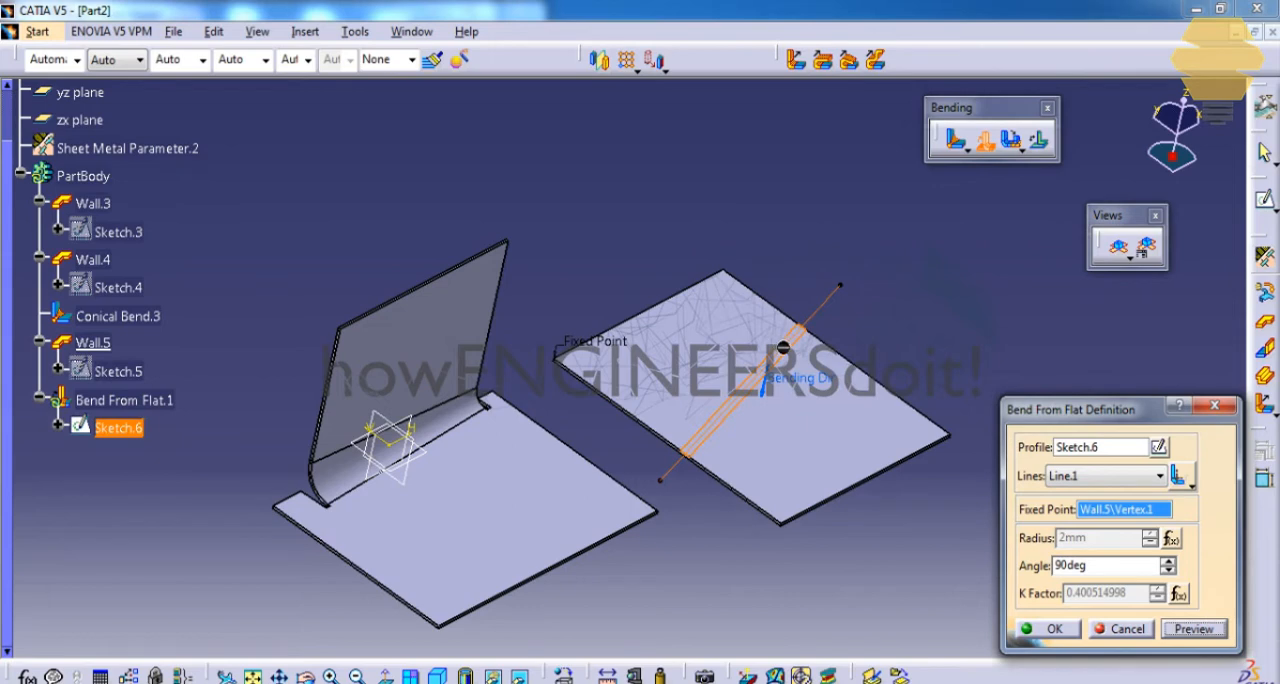
{"action": "left_click", "coordinate": [949, 434]}
{"action": "left_click", "coordinate": [1199, 631]}
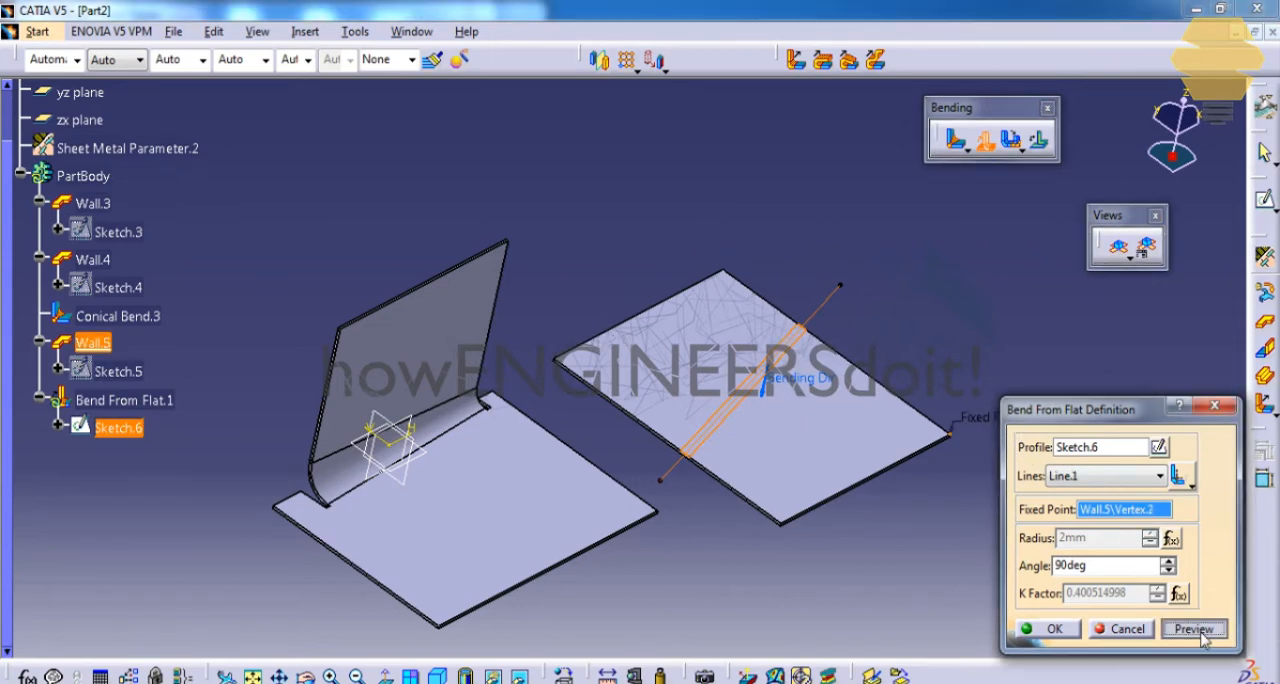
{"action": "middle_click_drag", "start_coordinate": [824, 422], "coordinate": [813, 438]}
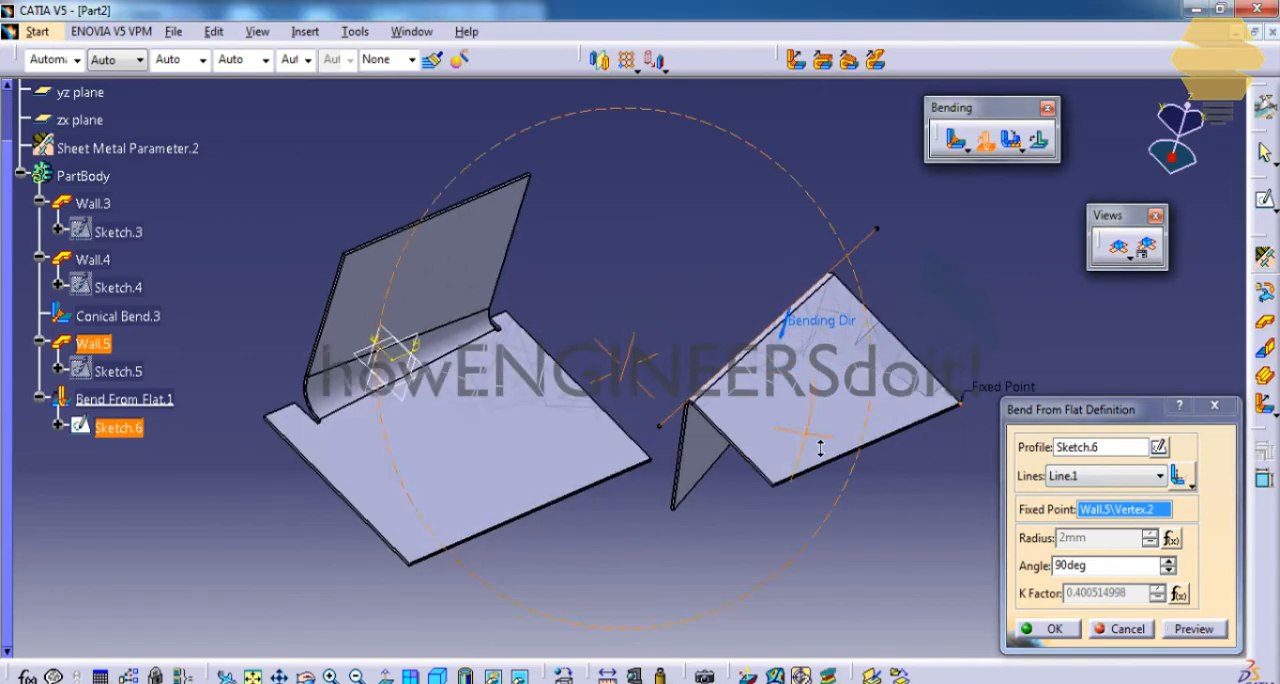
Set the bend angle to 120 deg, reverse the bending direction so the flap folds upward, and create the bend.
{"action": "left_click_drag", "start_coordinate": [1103, 567], "coordinate": [963, 558]}
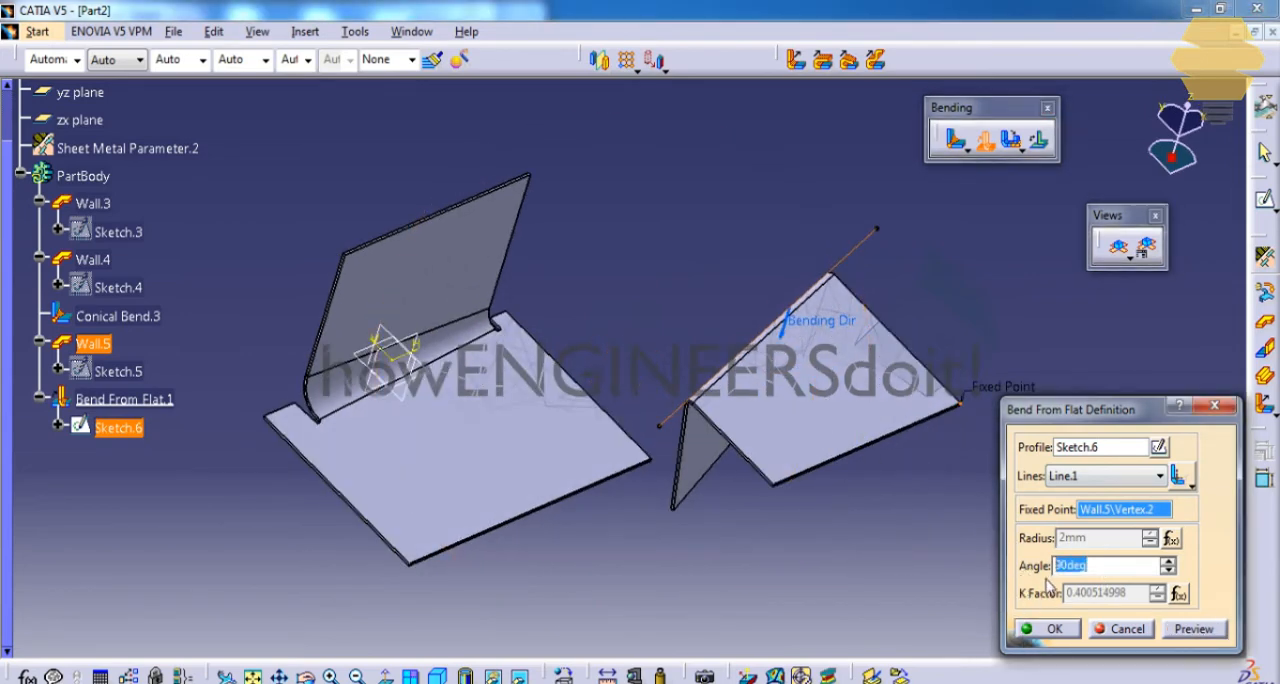
{"action": "left_click", "coordinate": [795, 344]}
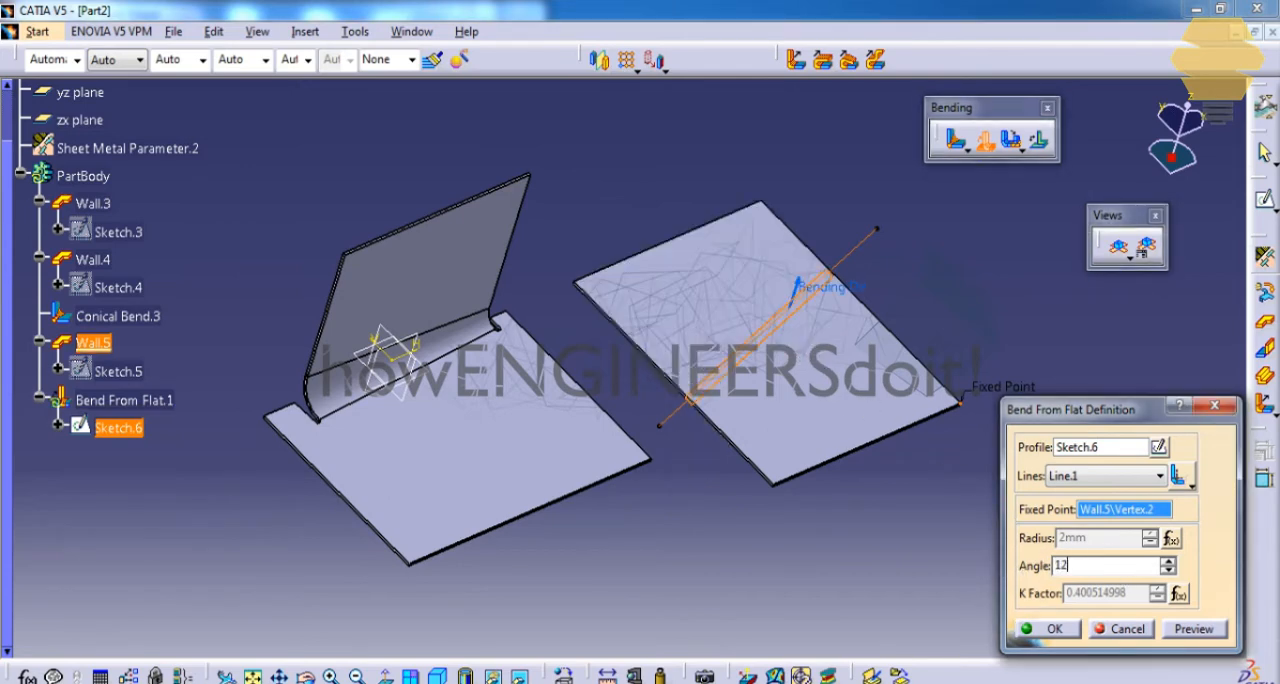
{"action": "left_click", "coordinate": [1192, 629]}
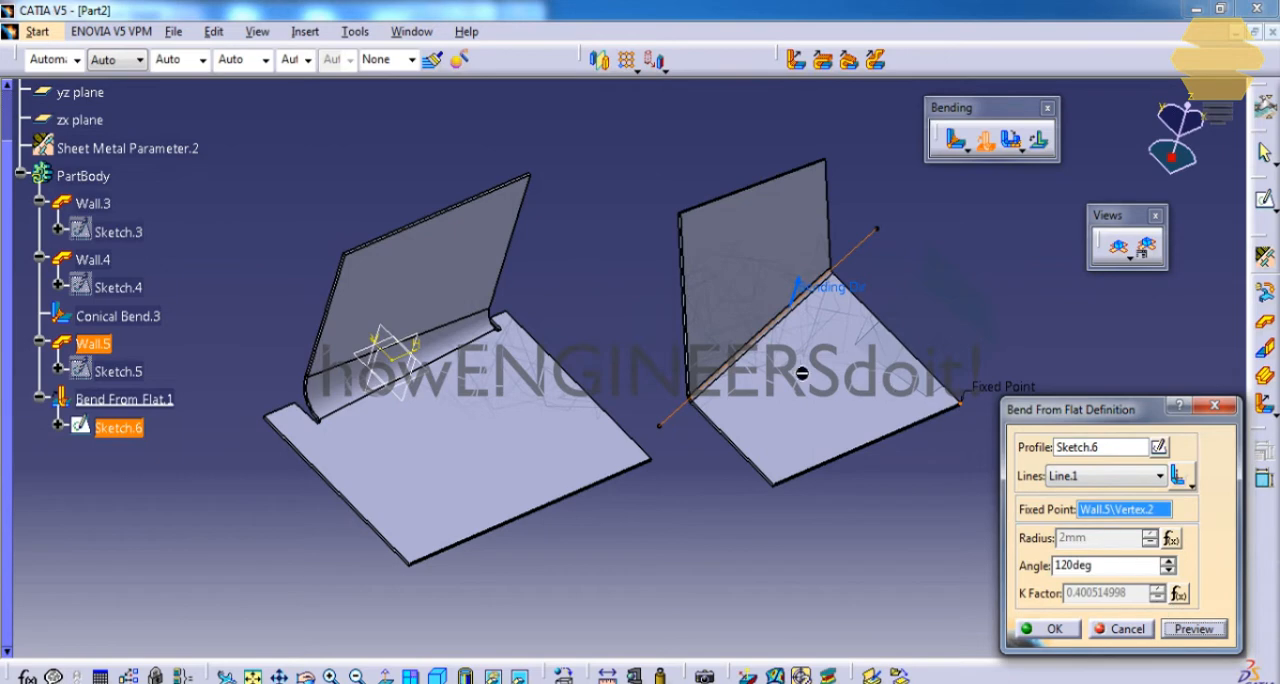
{"action": "middle_click_drag", "start_coordinate": [798, 362], "coordinate": [760, 345]}
{"action": "left_click", "coordinate": [1055, 629]}
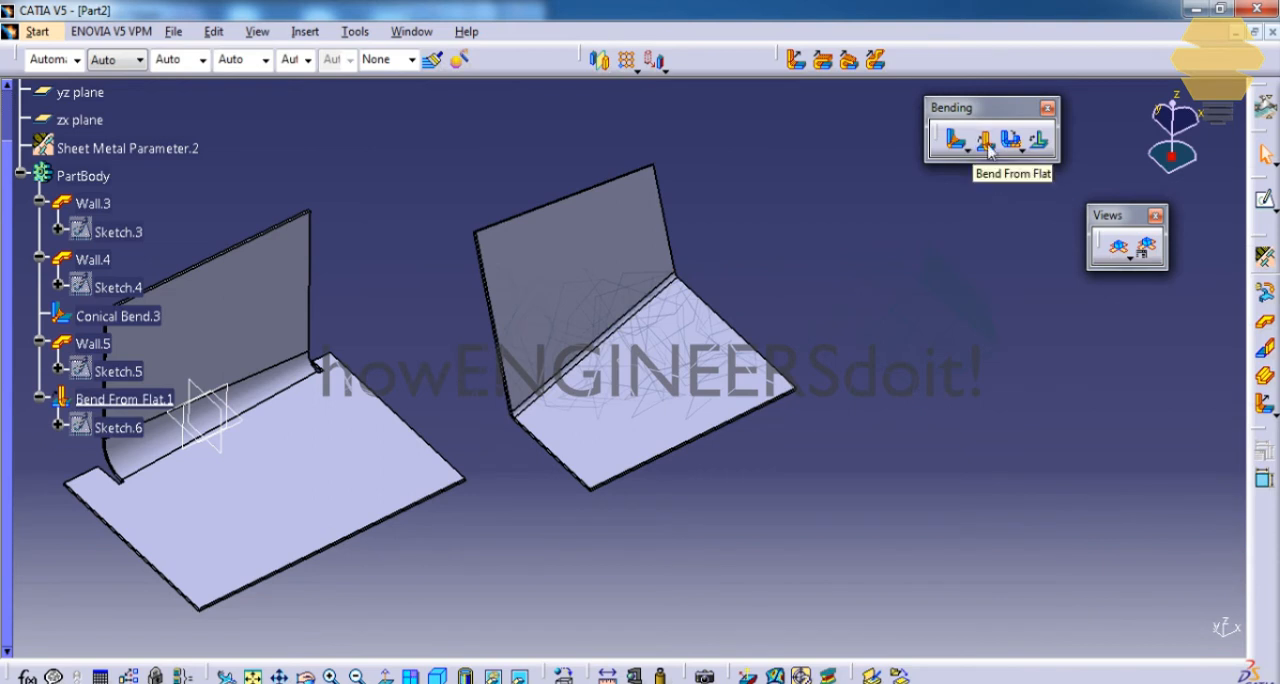
Delete the conical bend joining the upright wall and the base wall.
{"action": "middle_click_drag", "start_coordinate": [626, 366], "coordinate": [792, 326]}
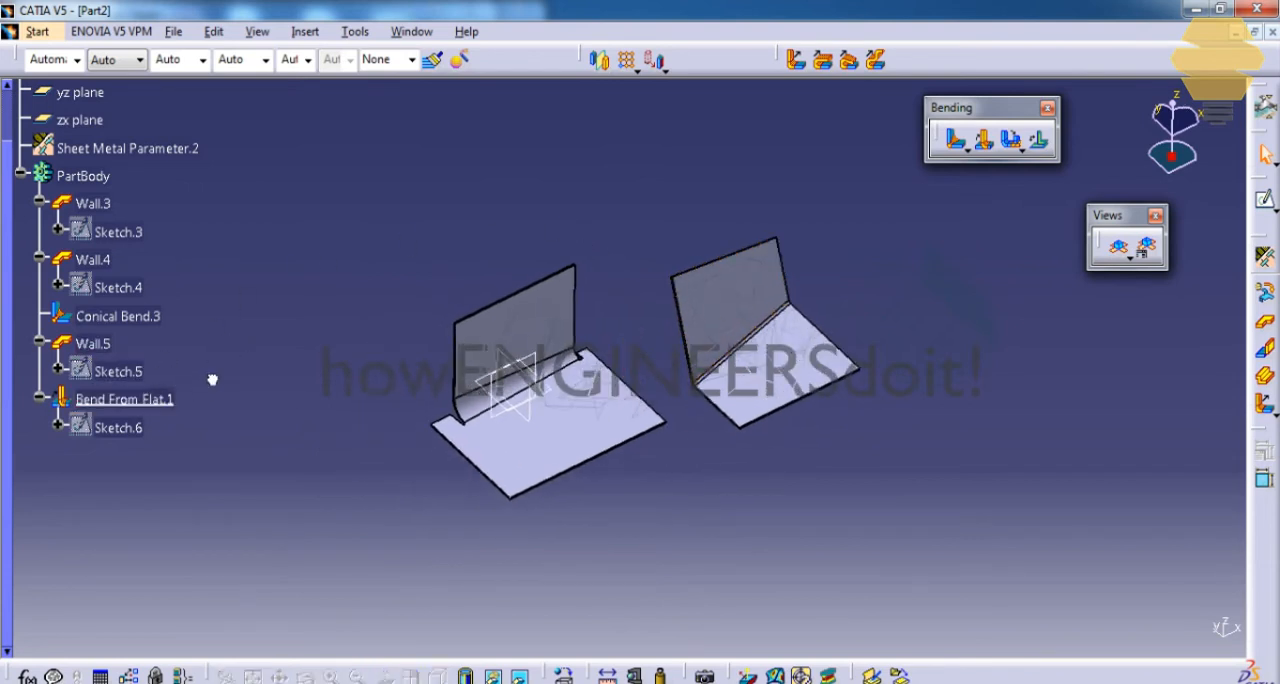
{"action": "left_click", "coordinate": [98, 346]}
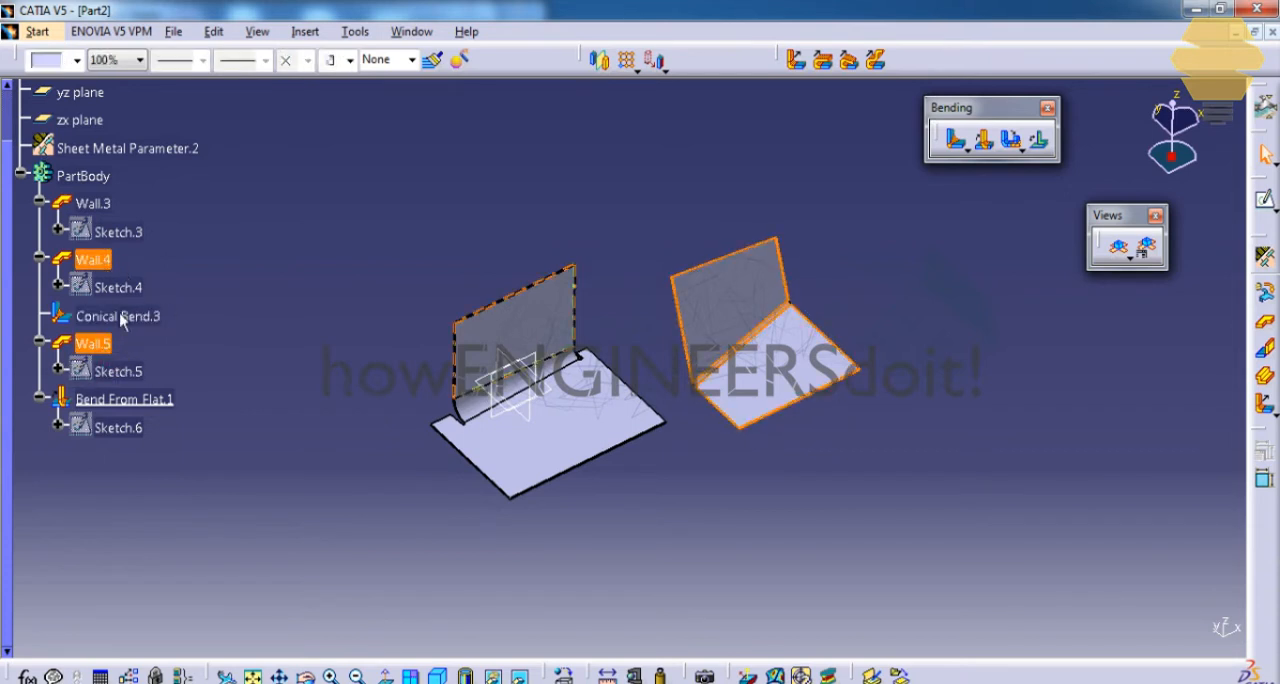
{"action": "left_click", "coordinate": [139, 404]}
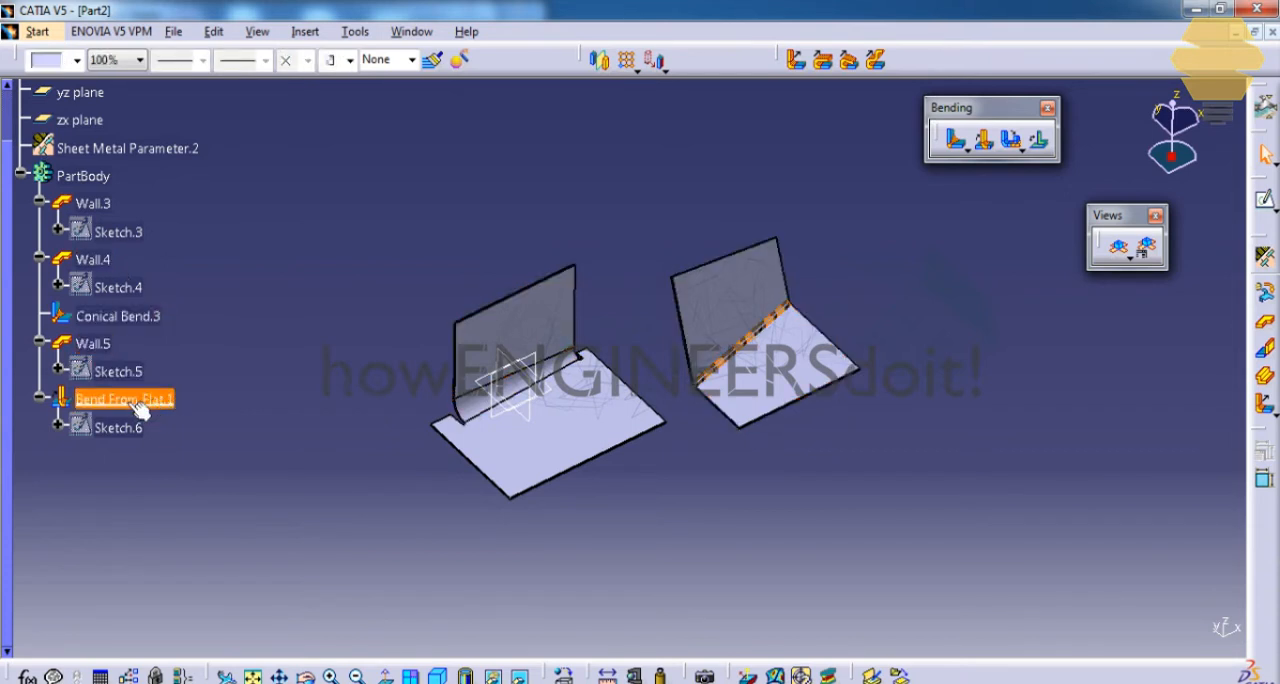
{"action": "left_click", "coordinate": [214, 374]}
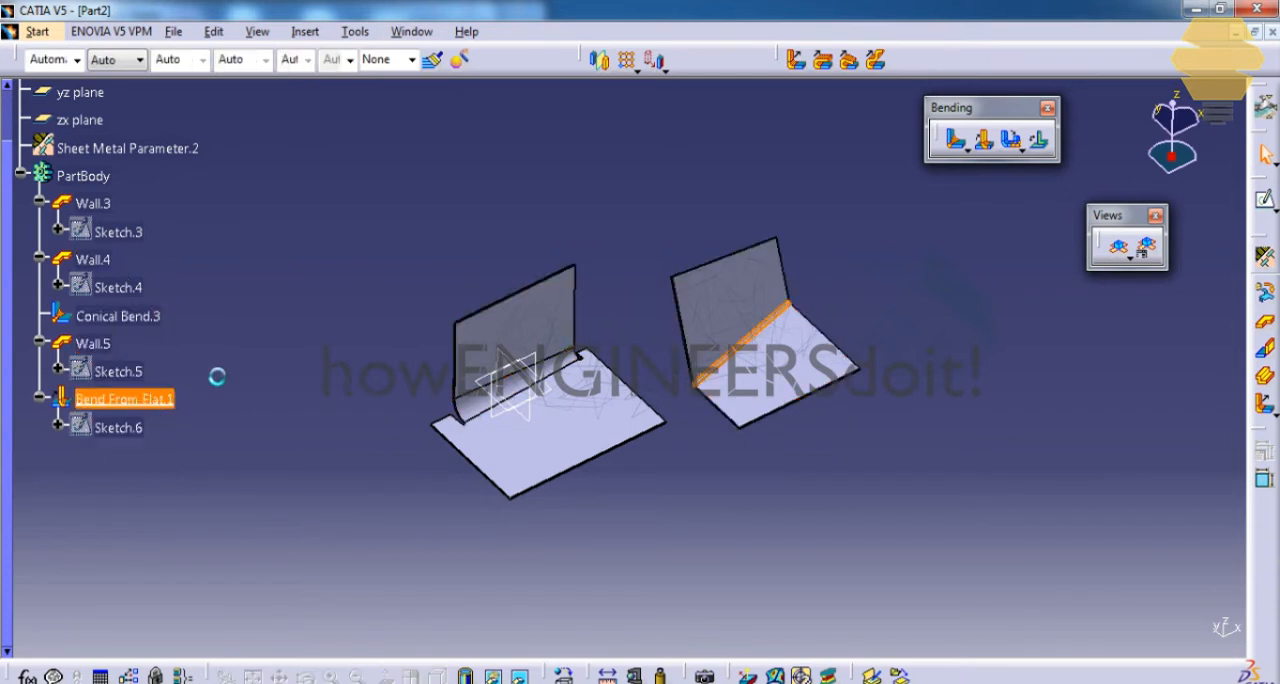
{"action": "left_click", "coordinate": [124, 320]}
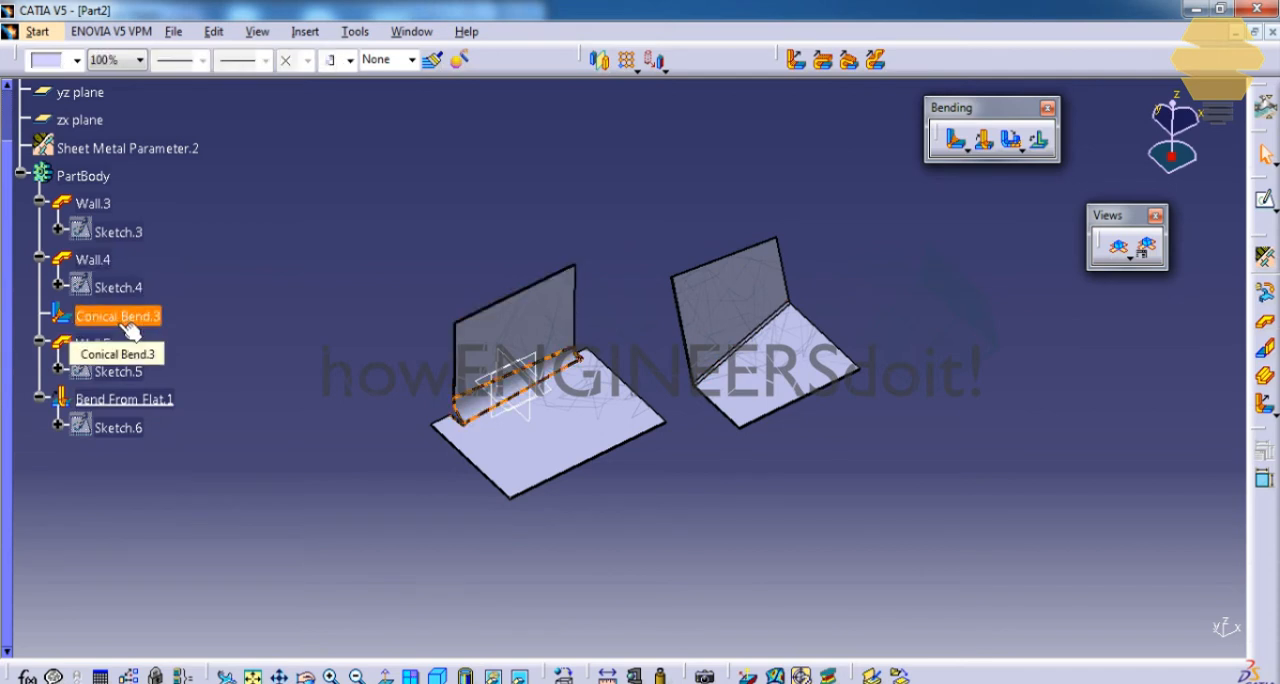
{"action": "key", "text": "Delete"}
{"action": "key", "text": "Return"}
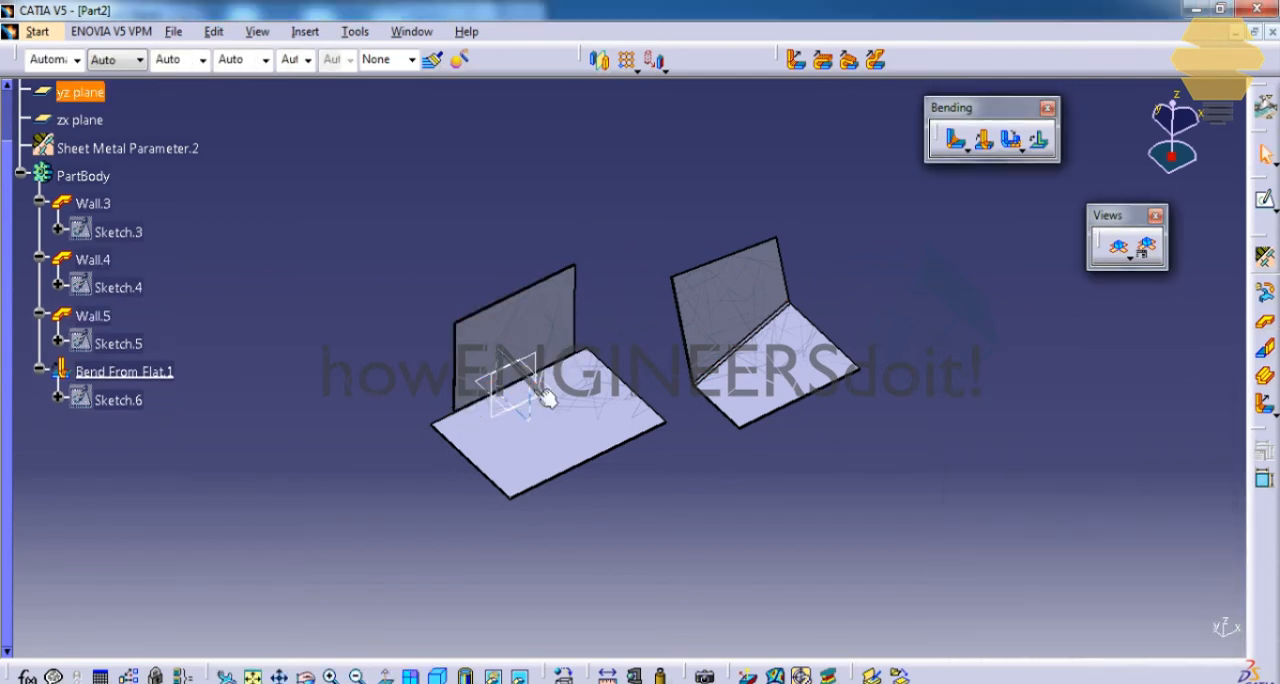
Create a cylindrical bend between the upright wall and the base wall, overriding the default radius with 10 mm.
{"action": "middle_click_drag", "start_coordinate": [560, 385], "coordinate": [636, 275], "text": "ctrl"}
{"action": "scroll", "coordinate": [636, 275], "scroll_direction": "down", "scroll_amount": 1}
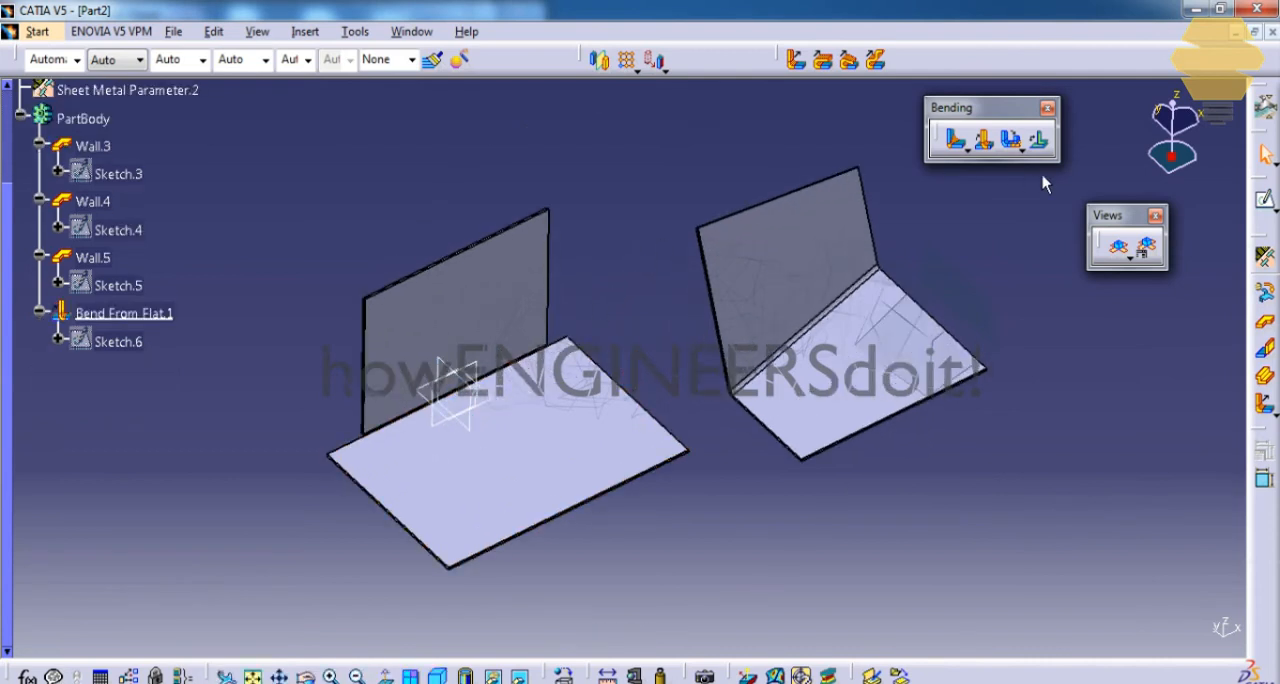
{"action": "left_click", "coordinate": [967, 150]}
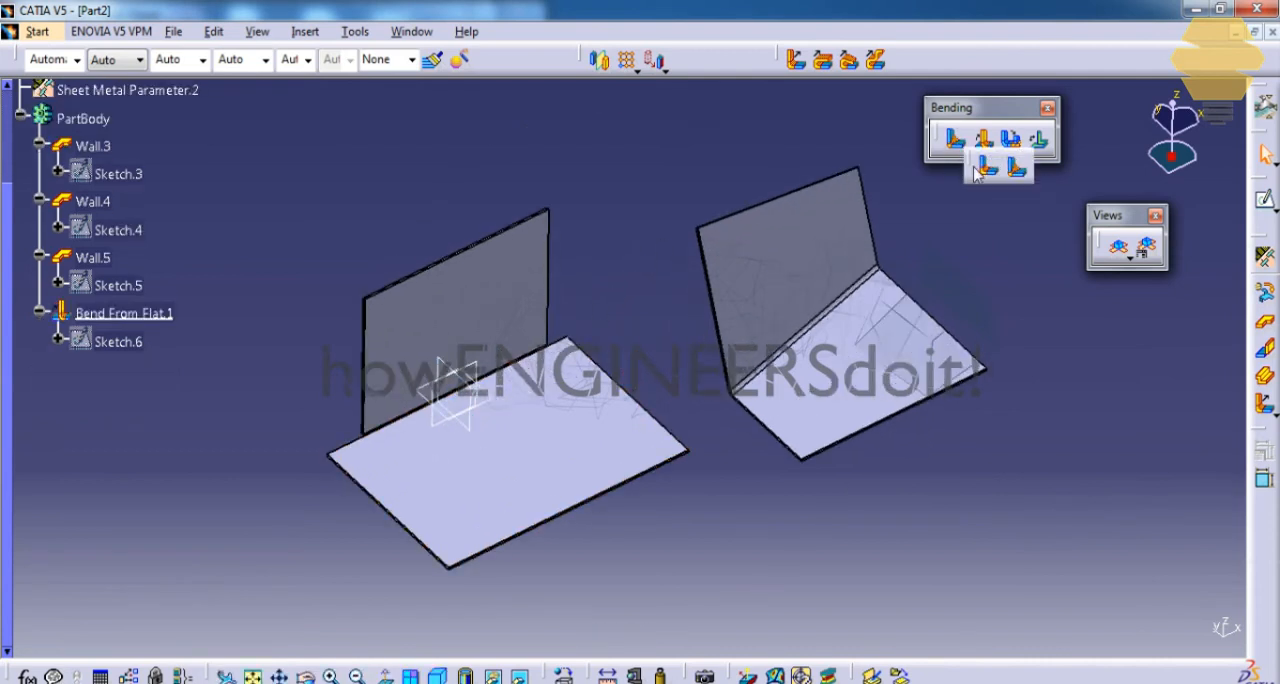
{"action": "left_click", "coordinate": [990, 168]}
{"action": "left_click", "coordinate": [500, 335]}
{"action": "left_click", "coordinate": [551, 429]}
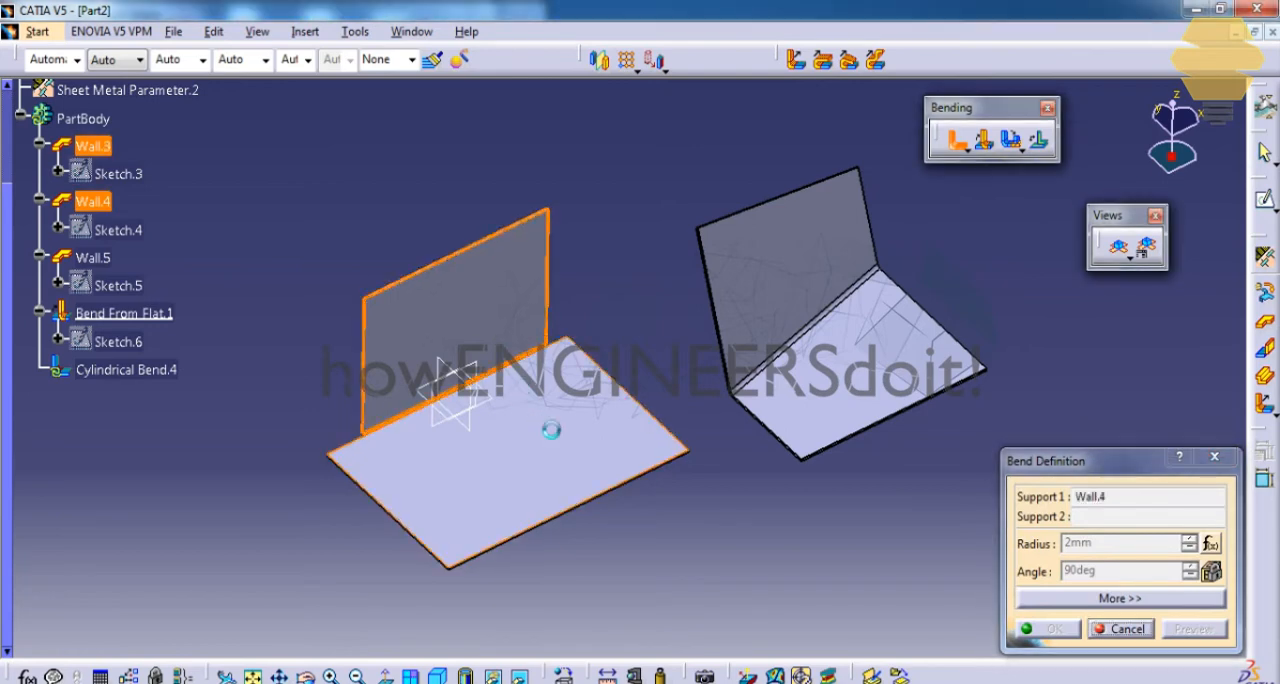
{"action": "right_click", "coordinate": [1104, 555]}
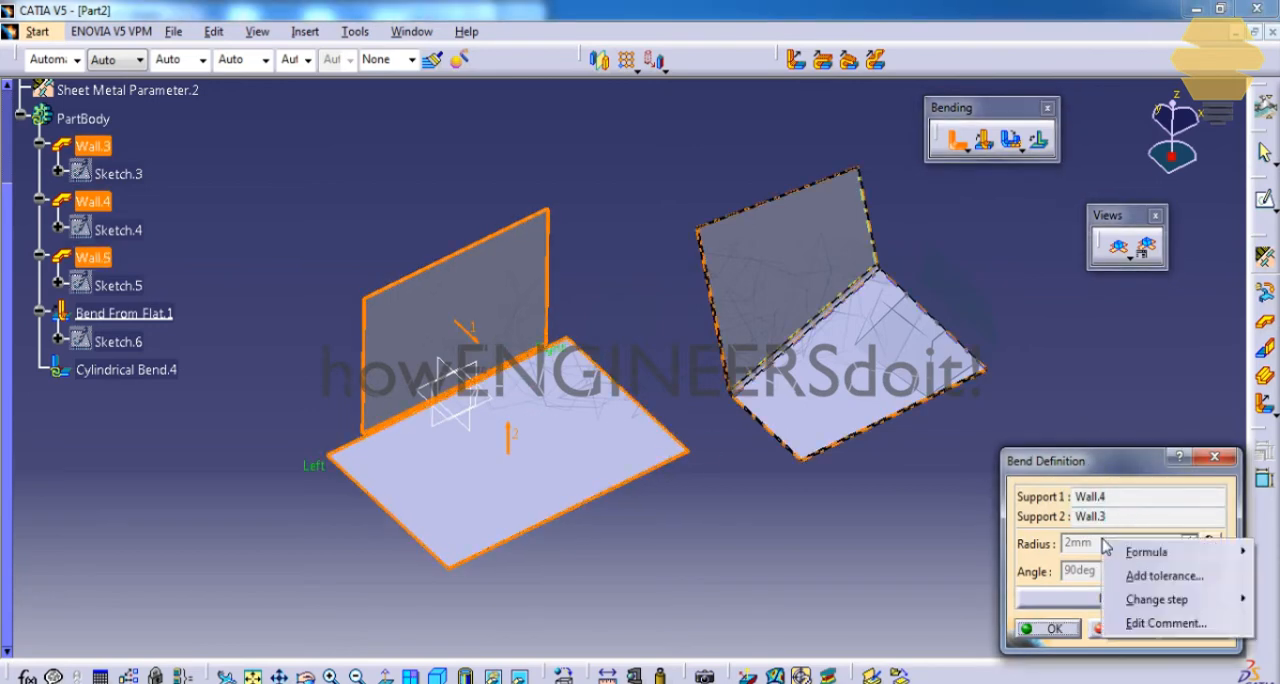
{"action": "mouse_move", "coordinate": [1140, 555]}
{"action": "left_click", "coordinate": [1059, 602]}
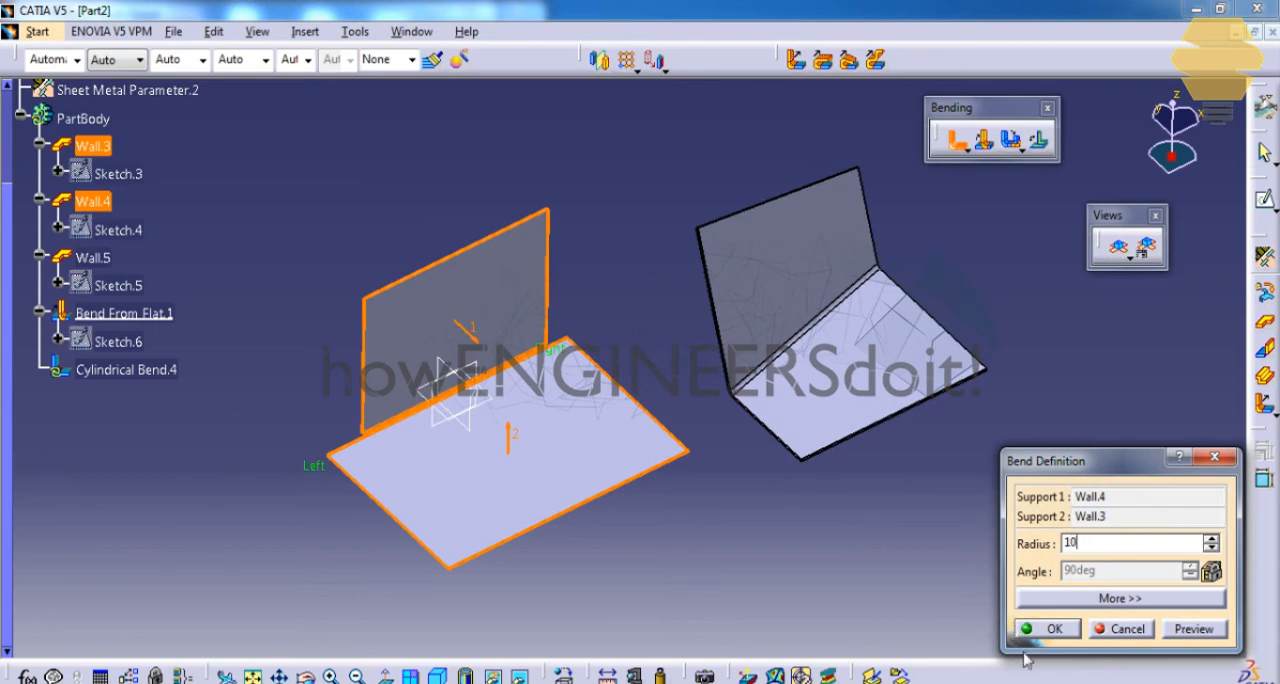
{"action": "left_click", "coordinate": [1057, 628]}
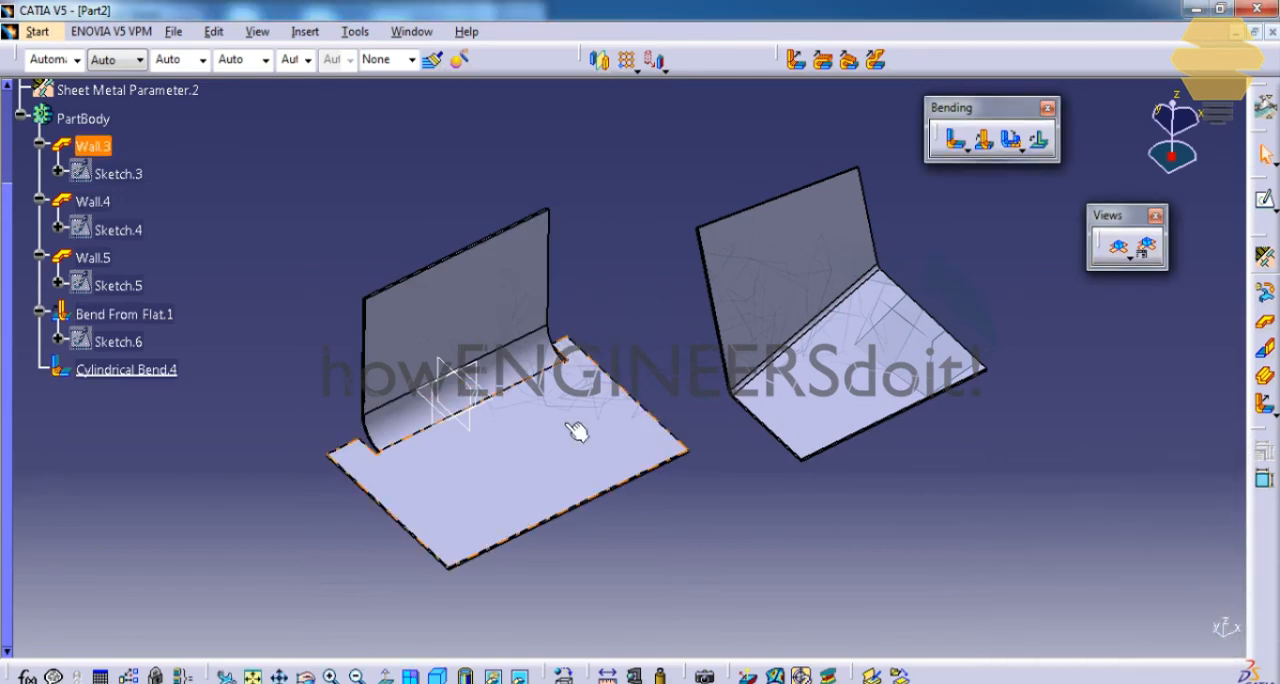
Unfold the sheet metal part into its flat view.
{"action": "middle_click_drag", "start_coordinate": [580, 429], "coordinate": [671, 280]}
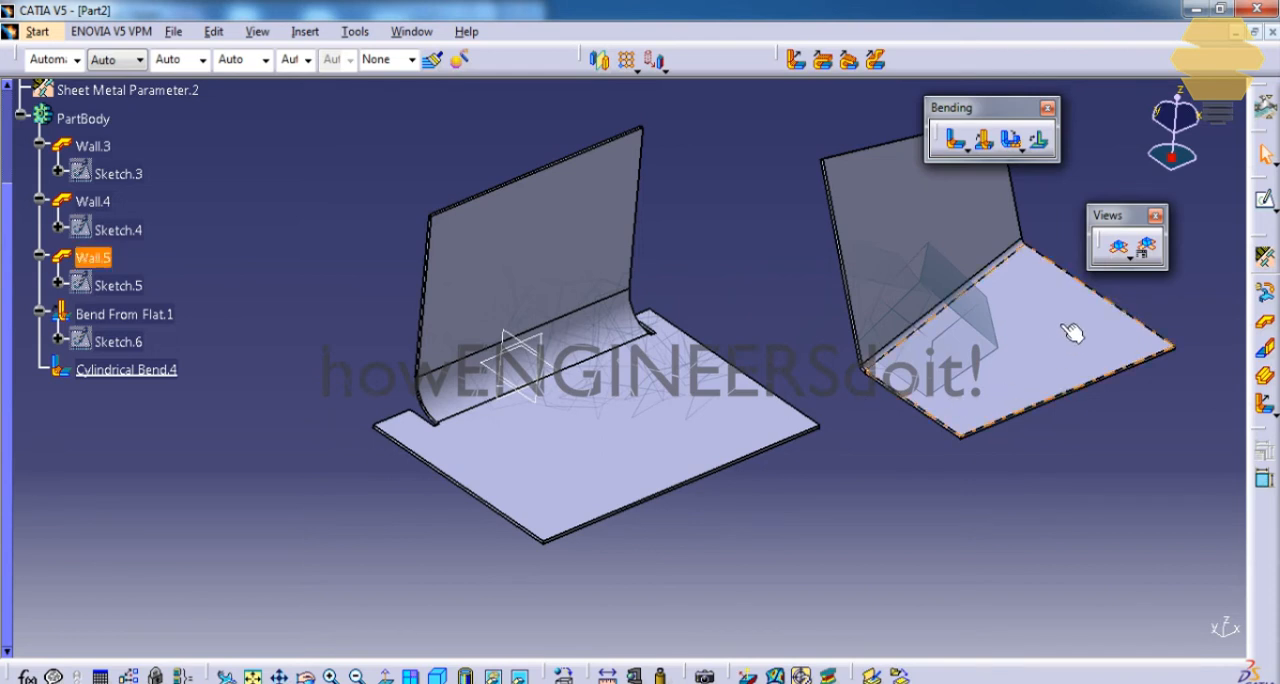
{"action": "left_click", "coordinate": [1120, 250]}
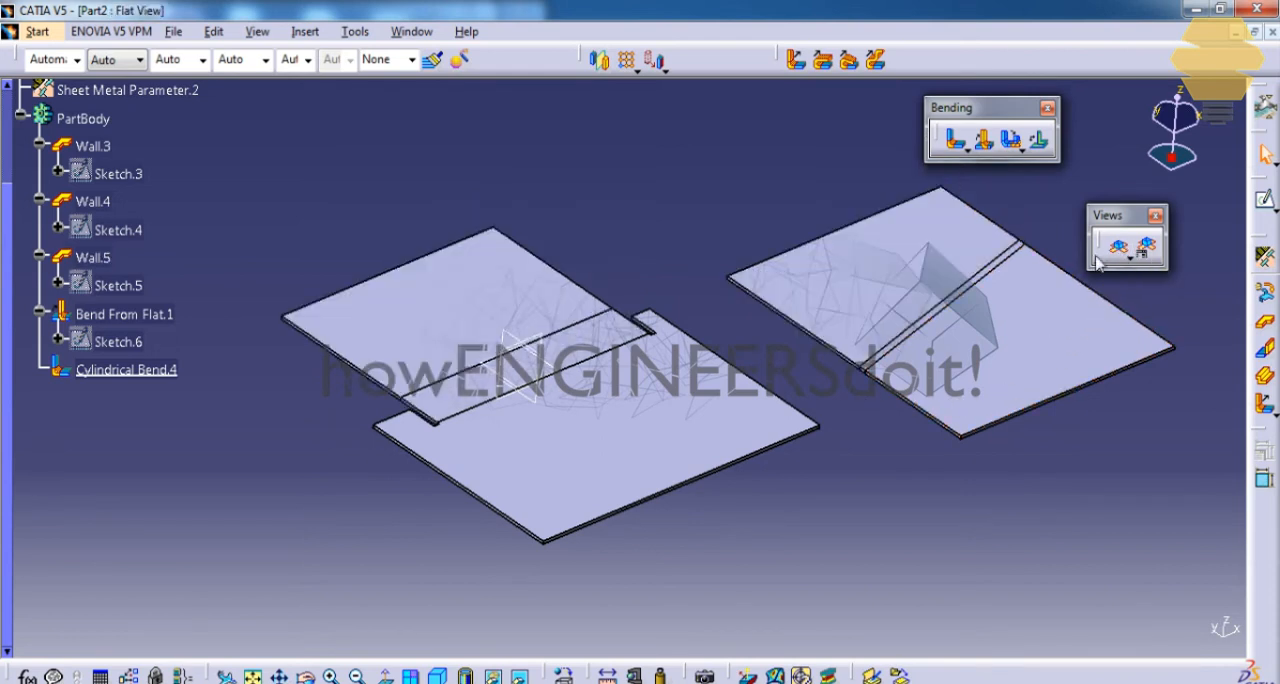
{"action": "middle_click_drag", "start_coordinate": [597, 234], "coordinate": [684, 190]}
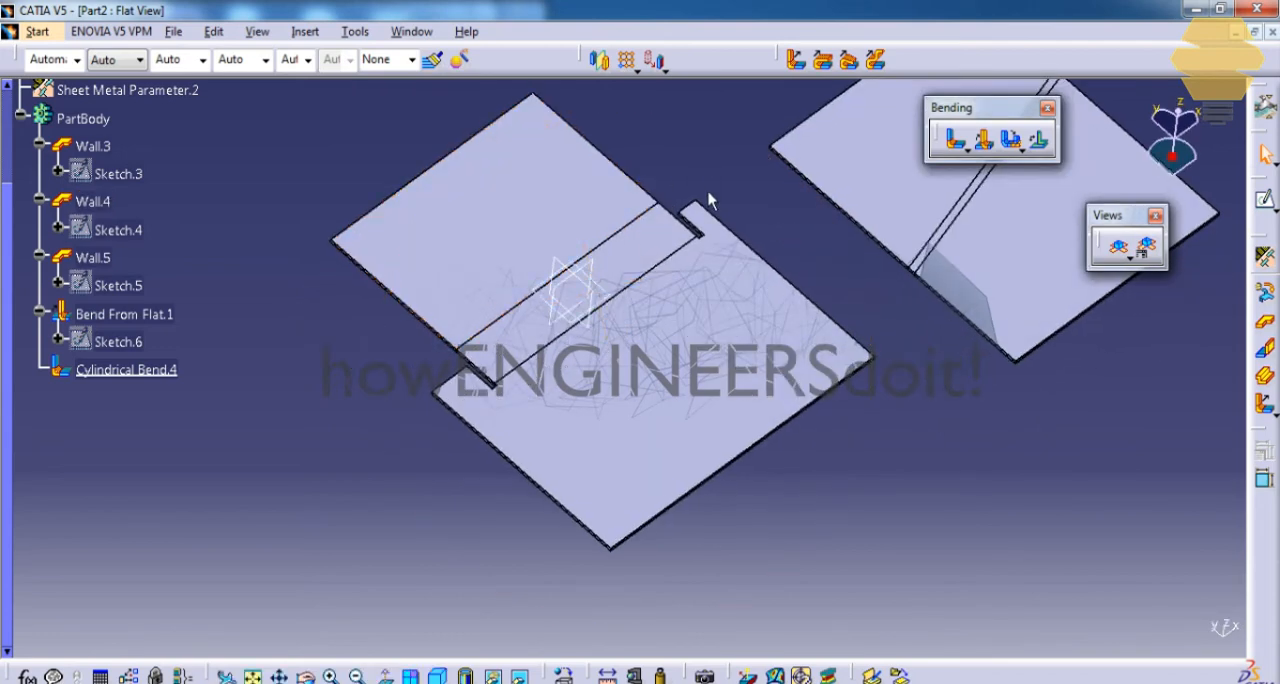
Sketch a rectangle on the base wall's flat face, spanning the unfolded cylindrical bend and overlapping both adjoining walls.
{"action": "left_click", "coordinate": [686, 277]}
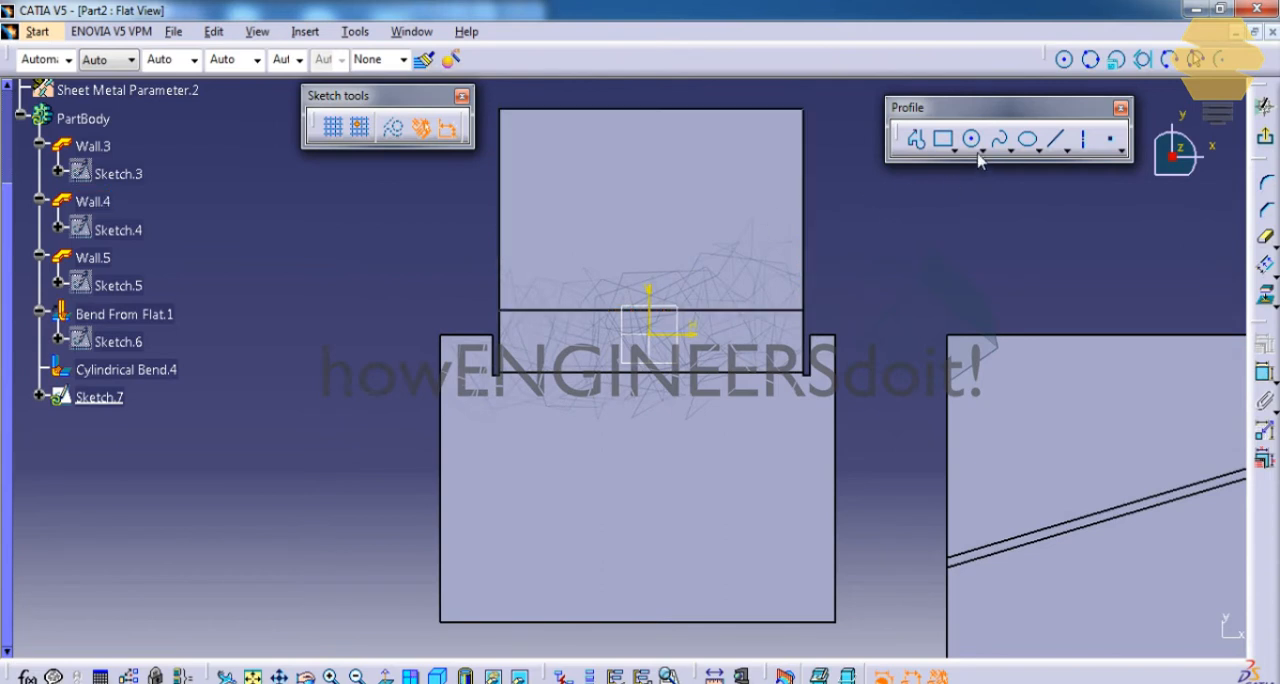
{"action": "left_click", "coordinate": [944, 140]}
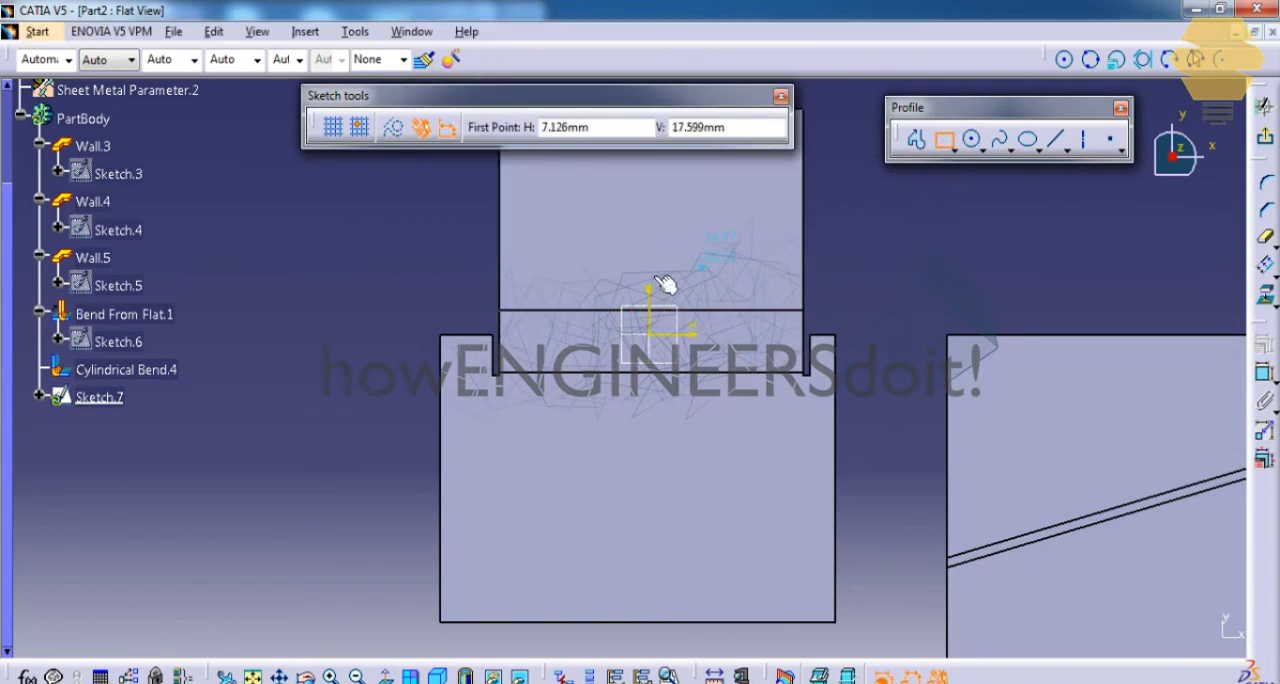
{"action": "left_click", "coordinate": [578, 268]}
{"action": "left_click", "coordinate": [738, 398]}
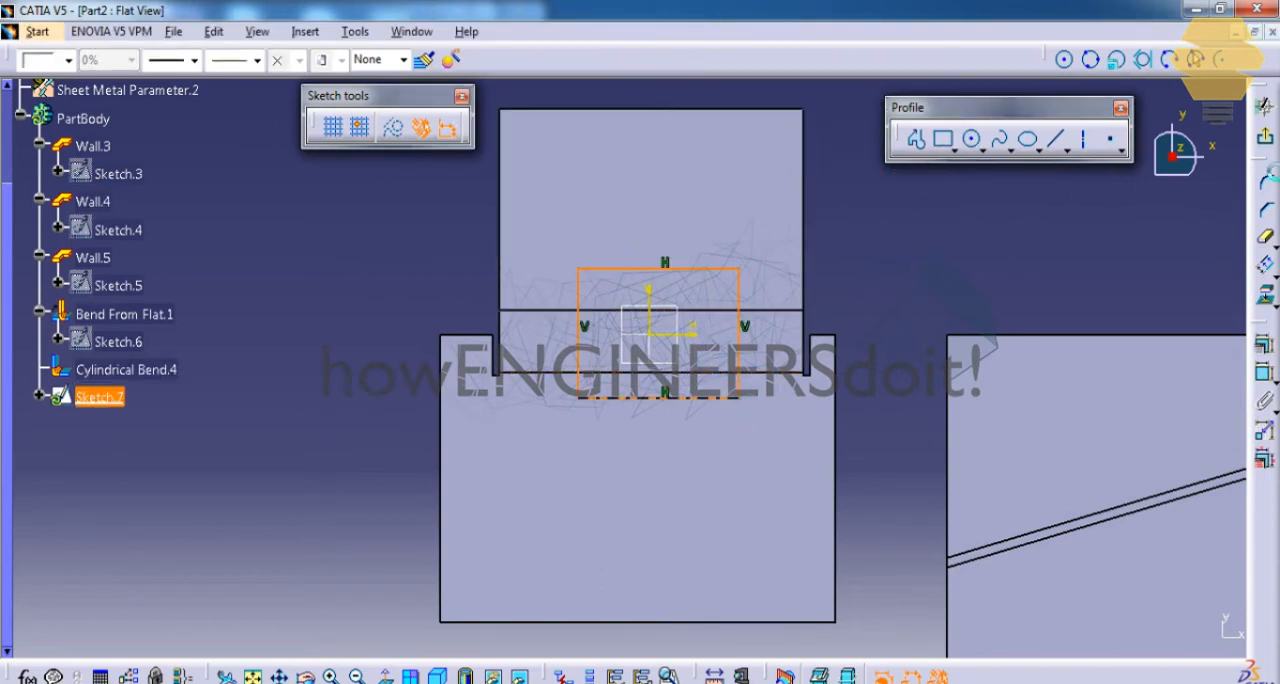
{"action": "left_click", "coordinate": [1265, 145]}
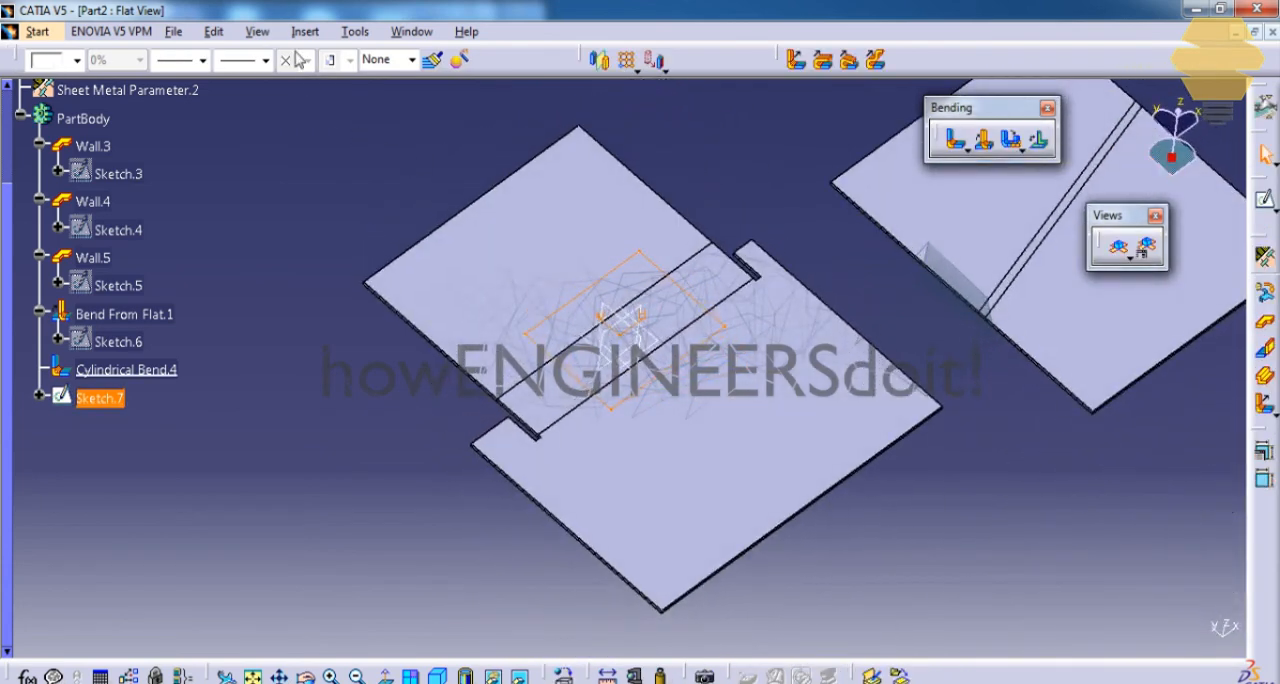
Create a Sheetmetal standard cutout from the rectangle sketch with the end limit Up to next.
{"action": "left_click", "coordinate": [304, 32]}
{"action": "mouse_move", "coordinate": [351, 413]}
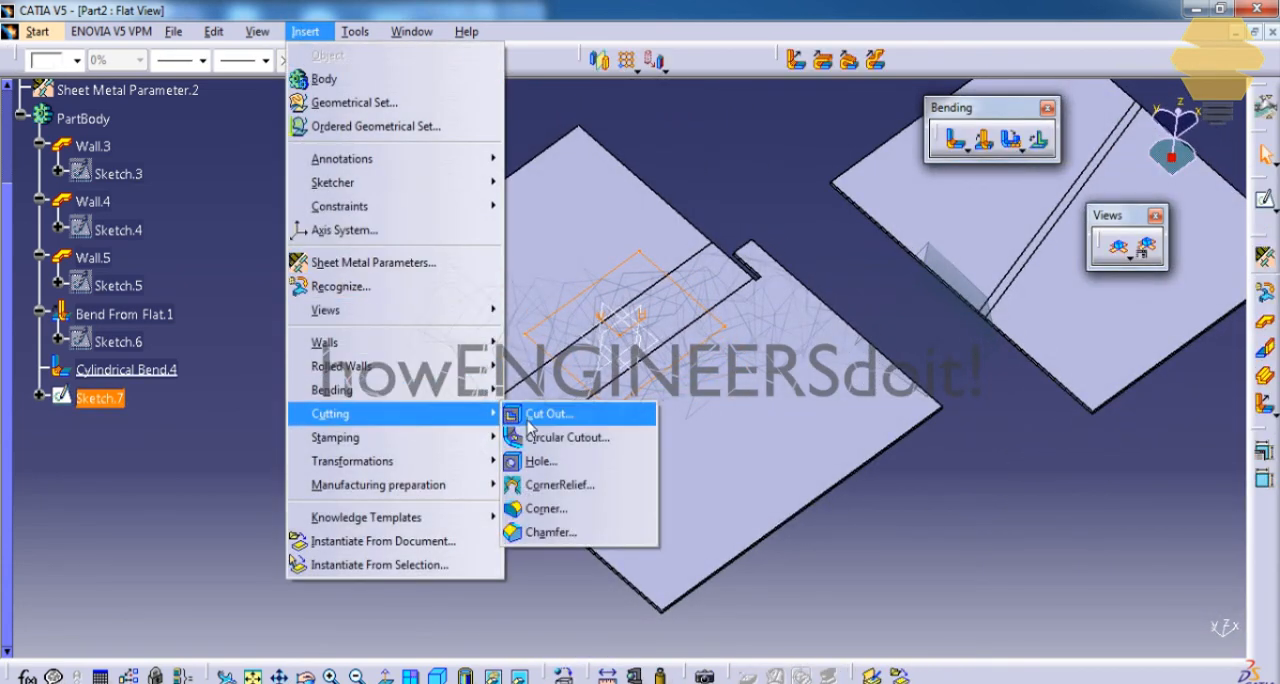
{"action": "left_click", "coordinate": [531, 415]}
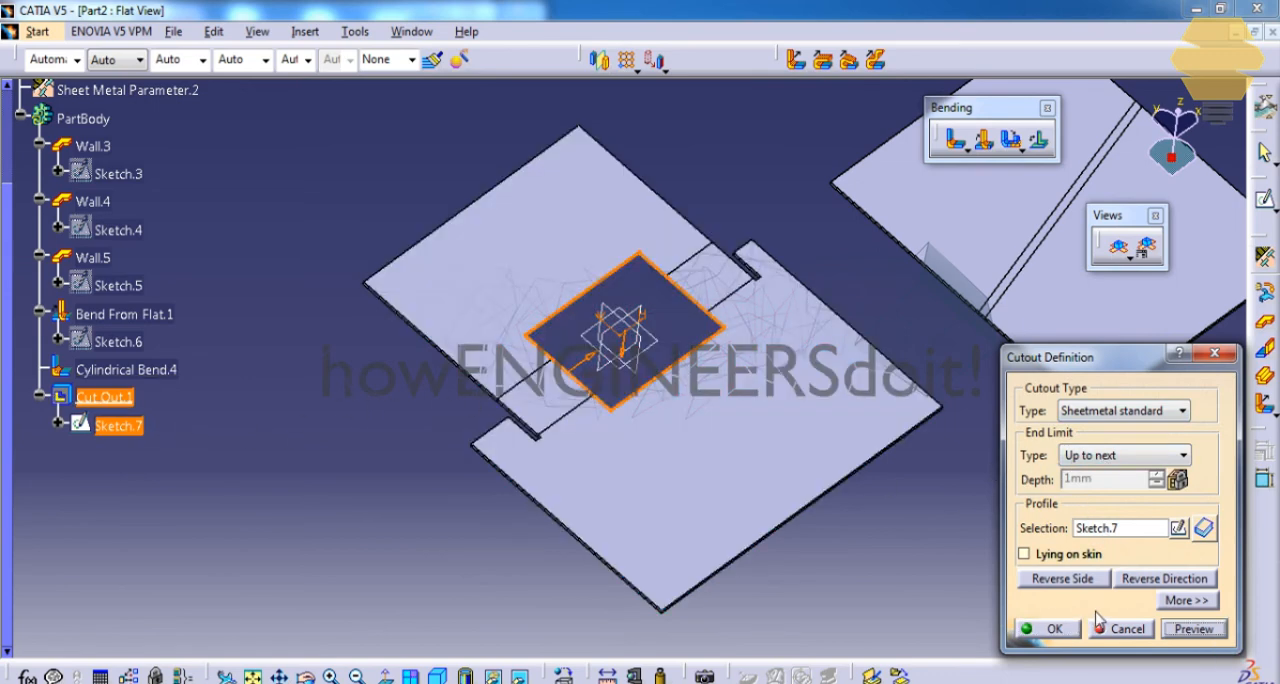
{"action": "left_click", "coordinate": [1050, 630]}
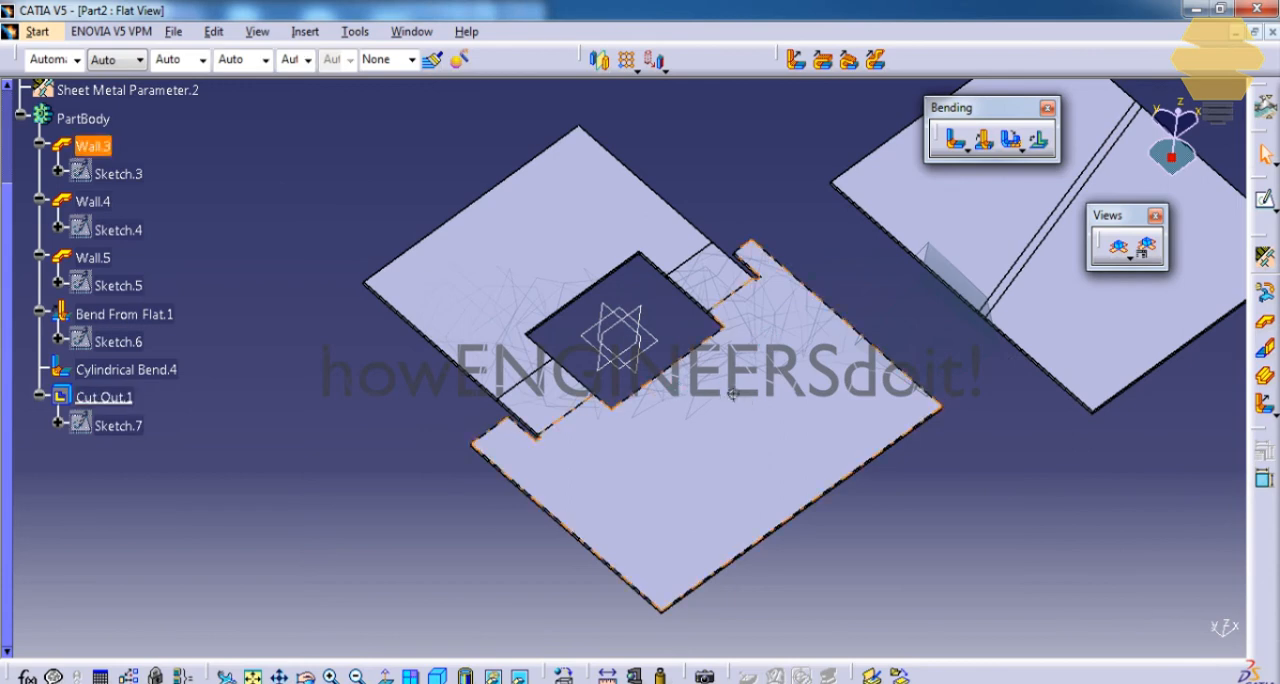
Fold the flattened part back into its bent 3D shape and inspect the cutout across the cylindrical bend.
{"action": "middle_click_drag", "start_coordinate": [700, 370], "coordinate": [669, 291]}
{"action": "left_click", "coordinate": [1120, 250]}
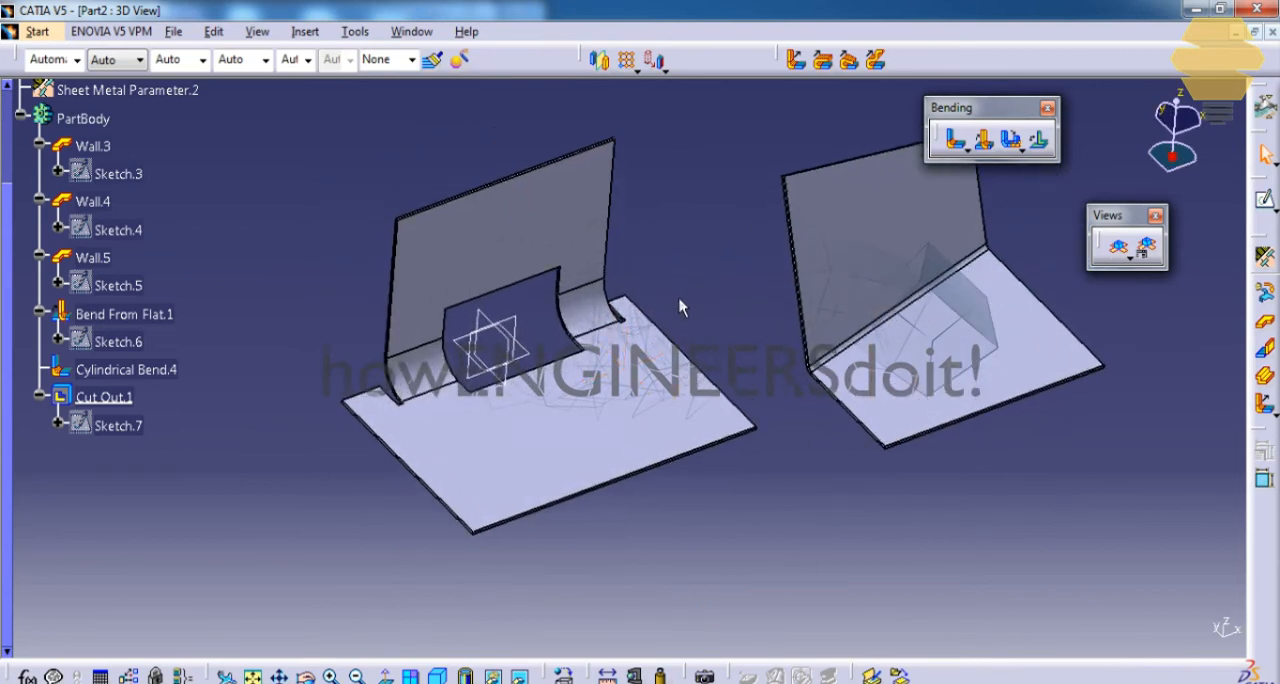
{"action": "left_click", "coordinate": [686, 370]}
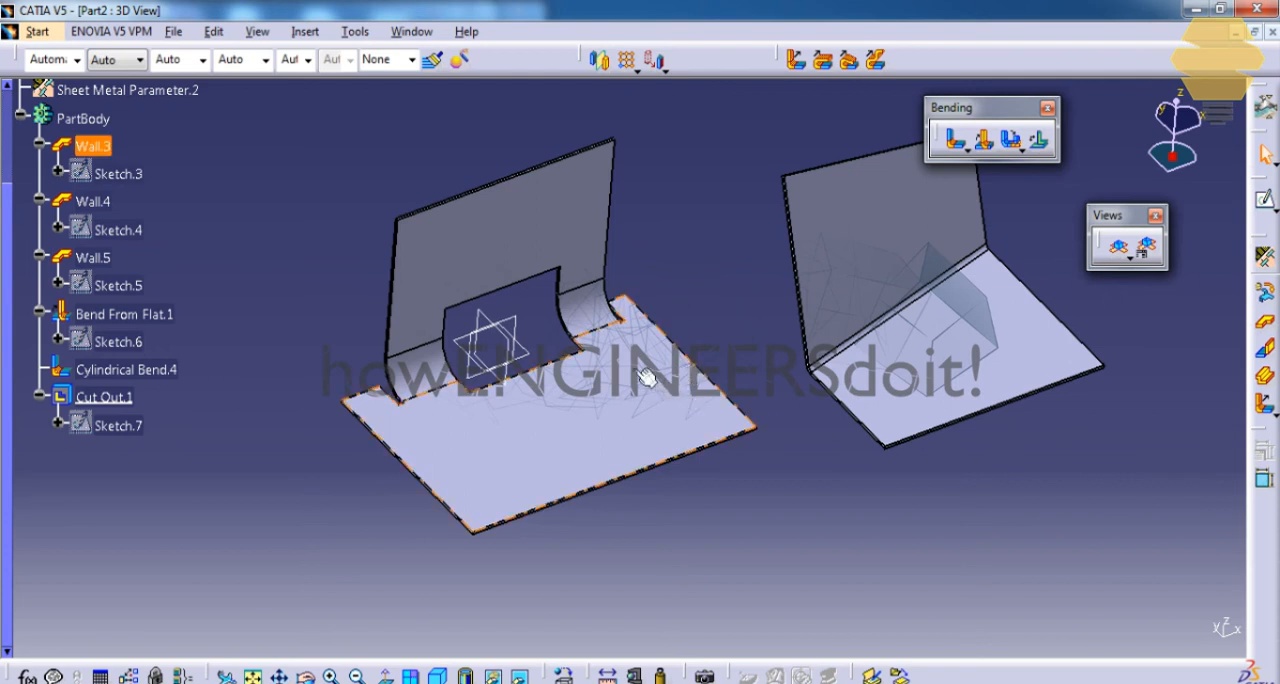
{"action": "middle_click_drag", "start_coordinate": [600, 380], "coordinate": [600, 391]}
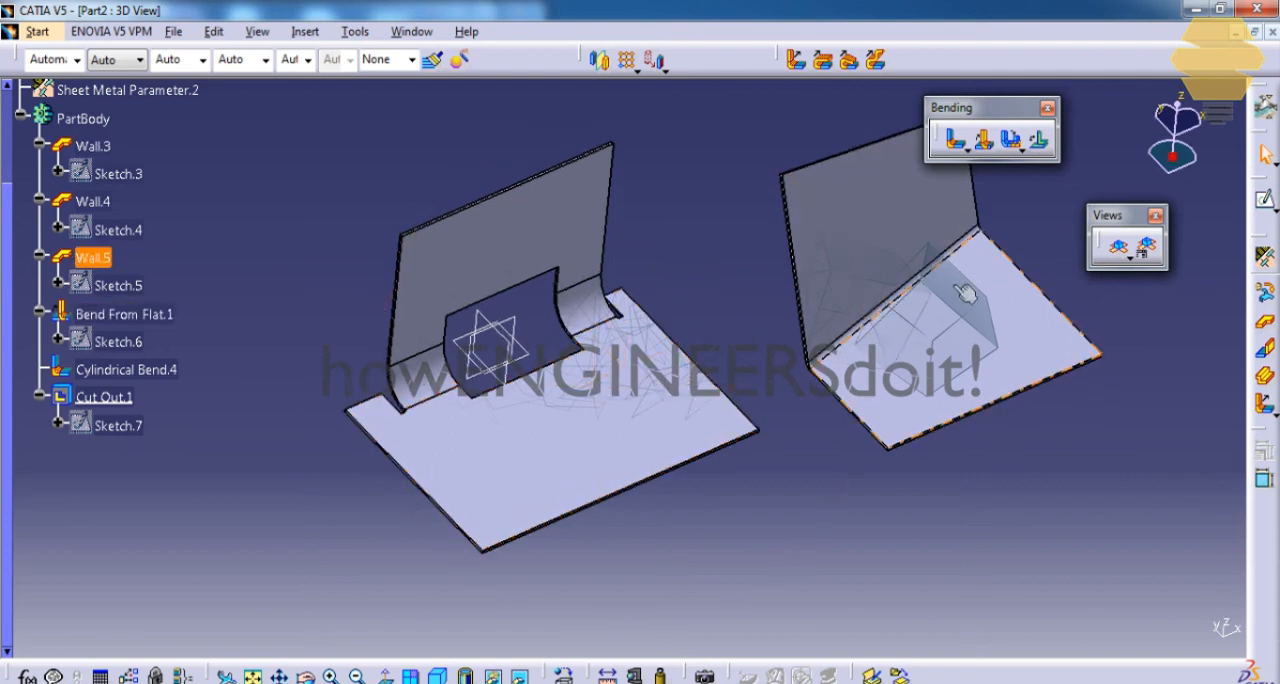
{"action": "middle_click_drag", "start_coordinate": [749, 414], "coordinate": [671, 403]}
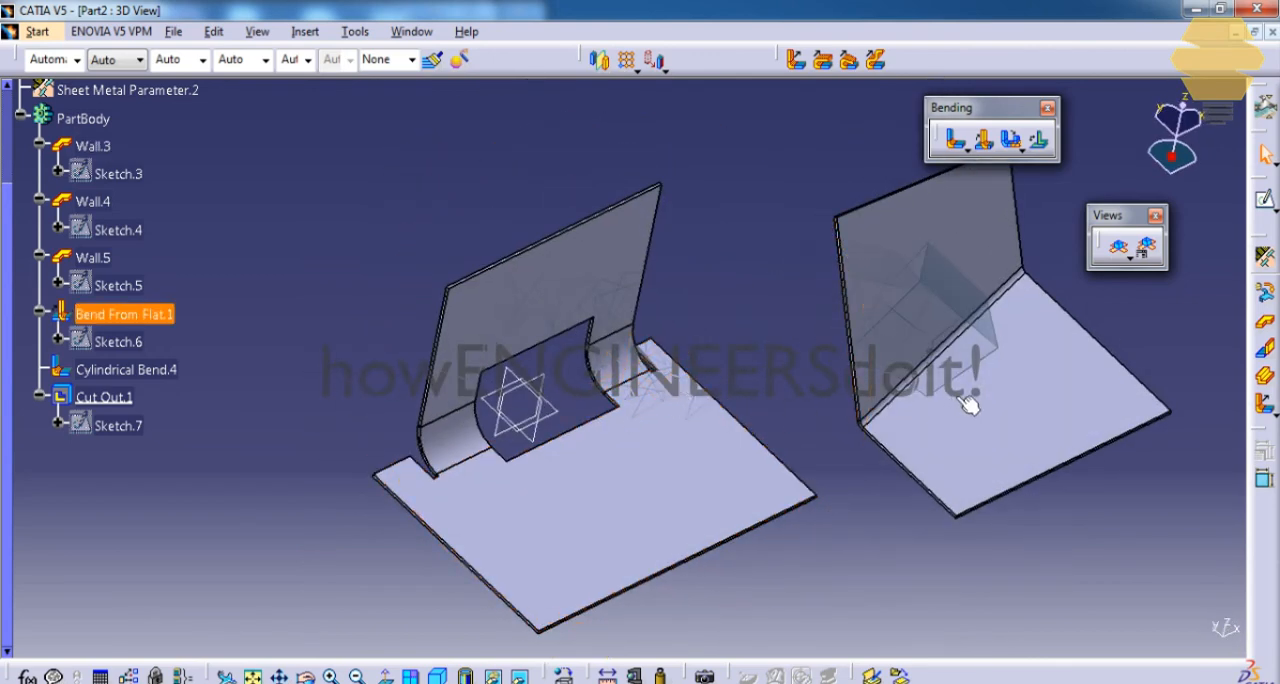
{"action": "middle_click_drag", "start_coordinate": [971, 403], "coordinate": [657, 268]}
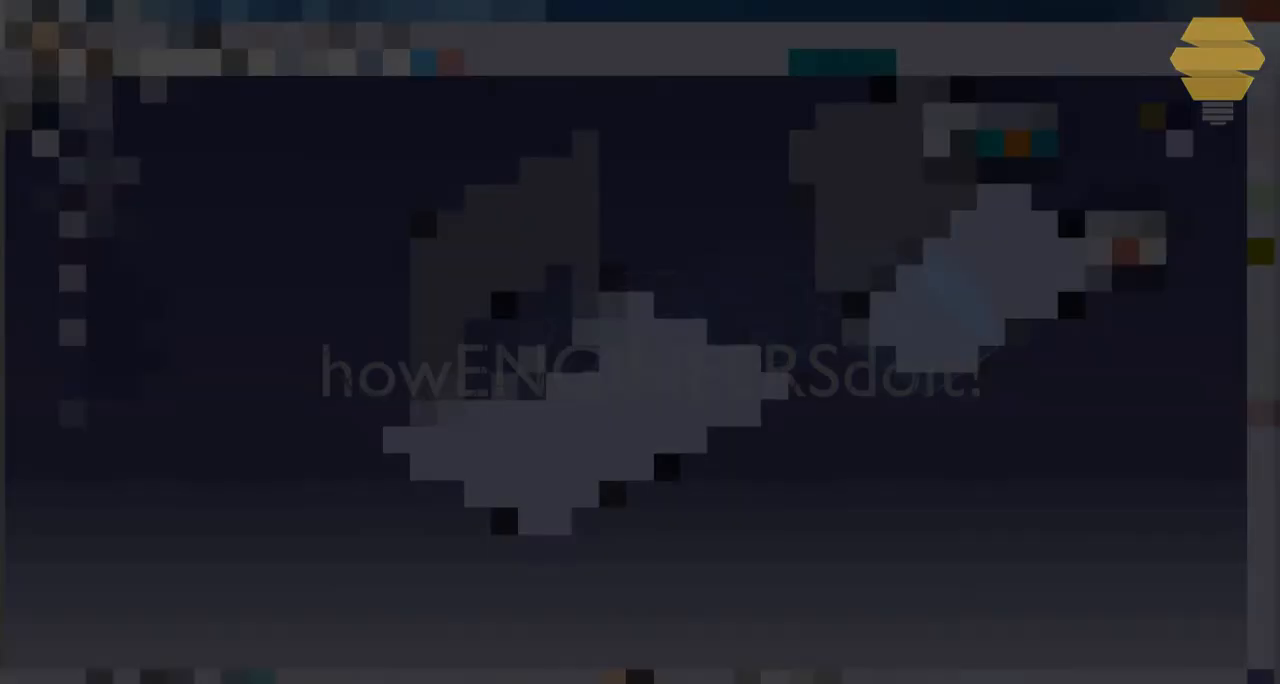